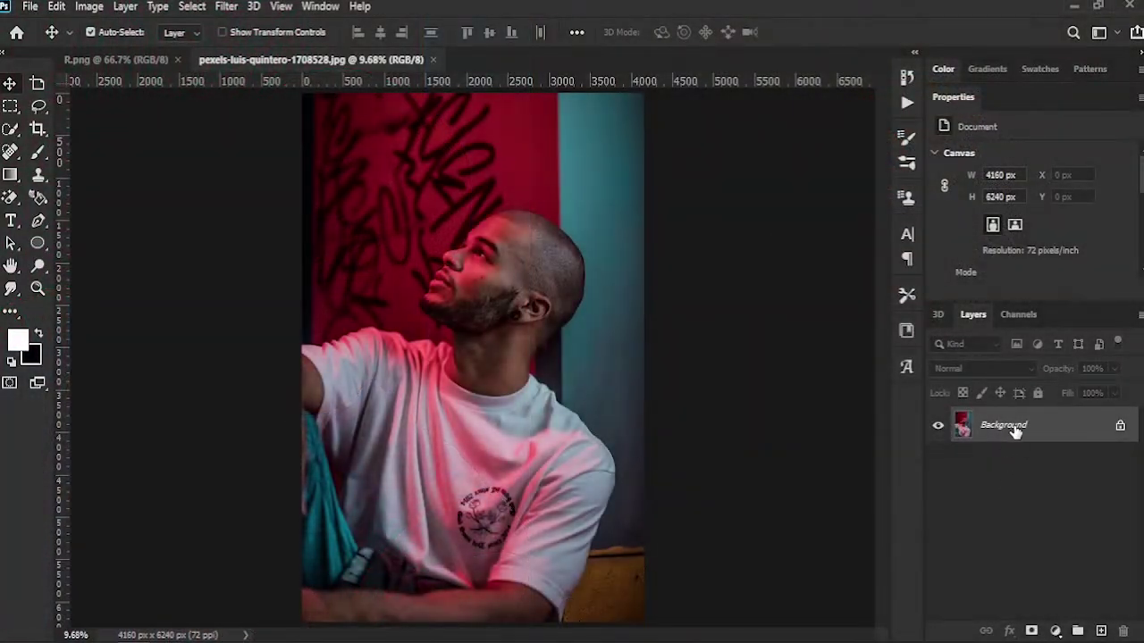
Duplicate the Background layer to create a Background copy layer
right_click(1015, 427)
click(1085, 244)
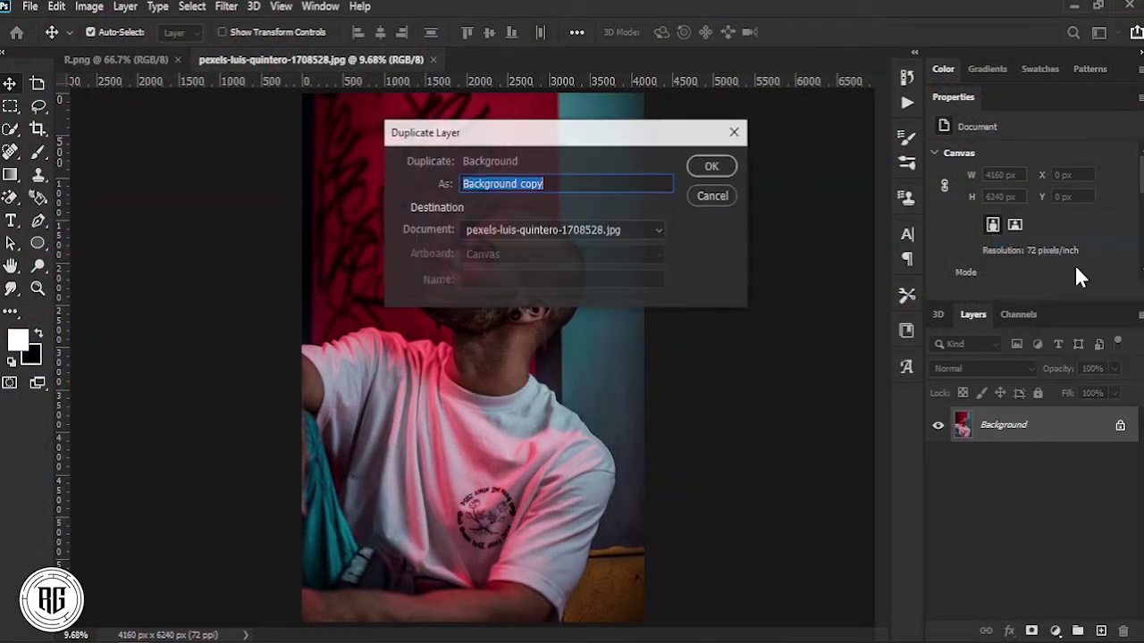
click(712, 166)
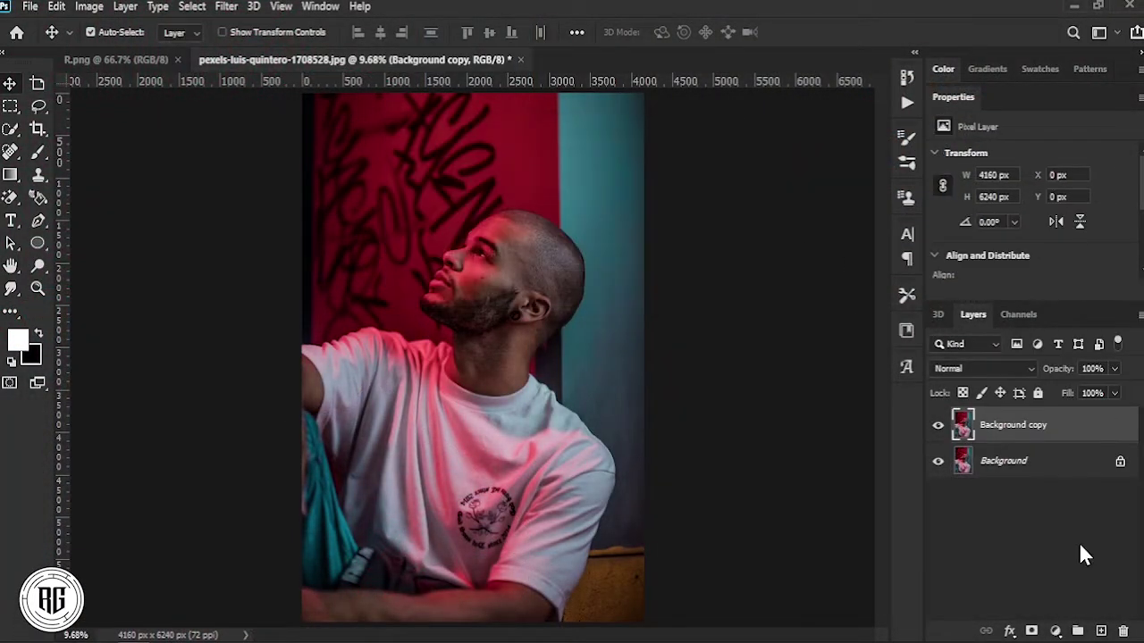
click(1055, 630)
Add a Gradient Map adjustment layer running from a black left stop to a white right stop
click(1108, 606)
click(1037, 160)
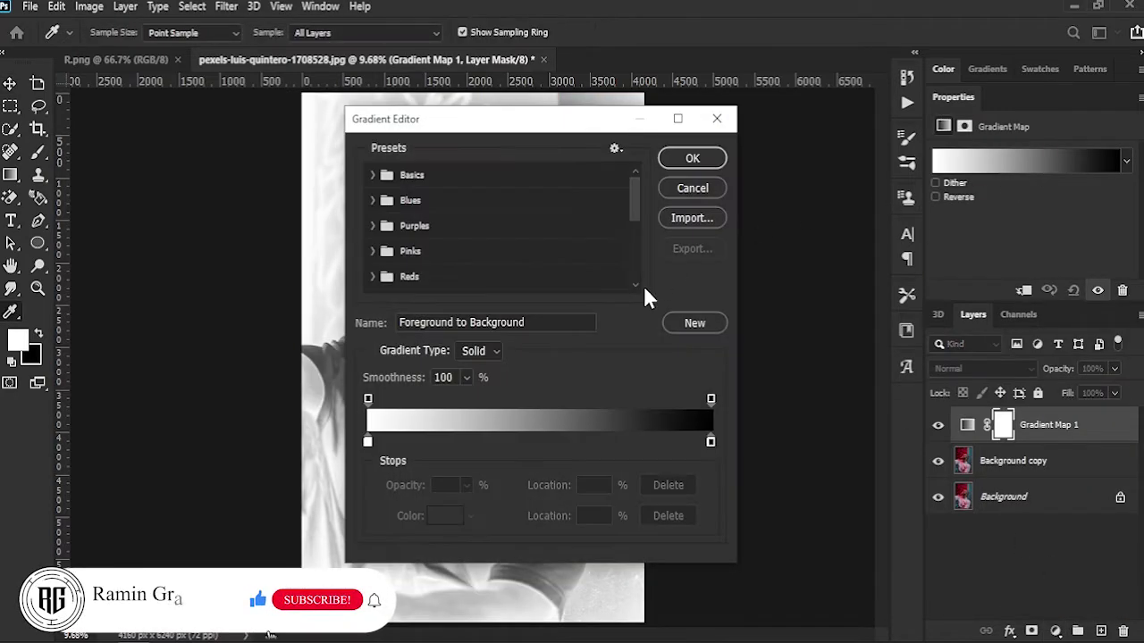
click(368, 442)
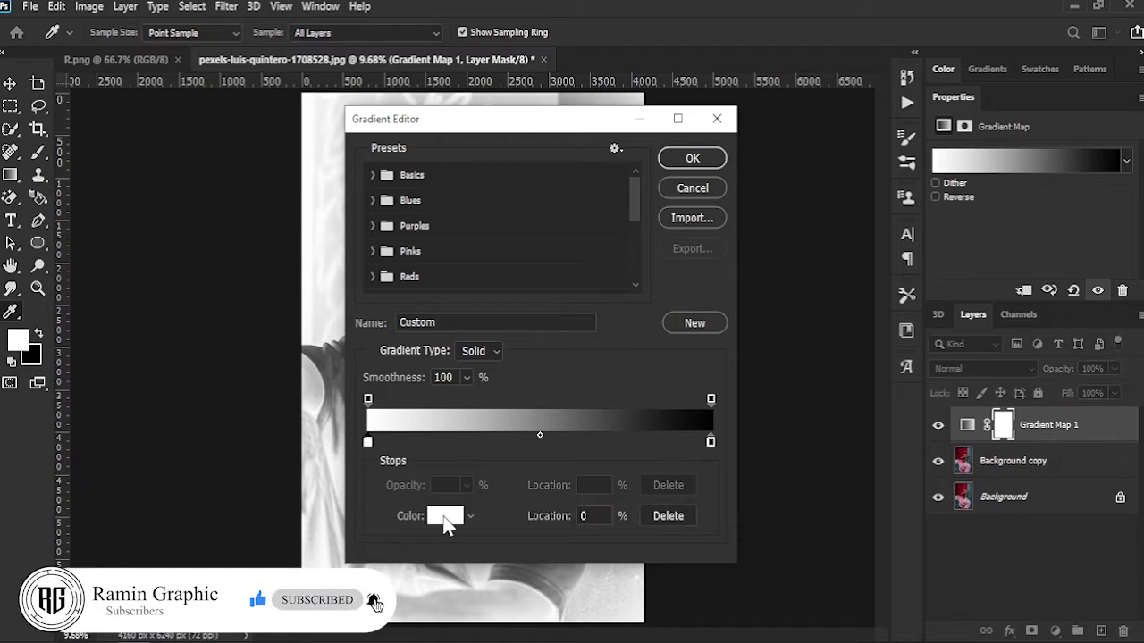
click(445, 515)
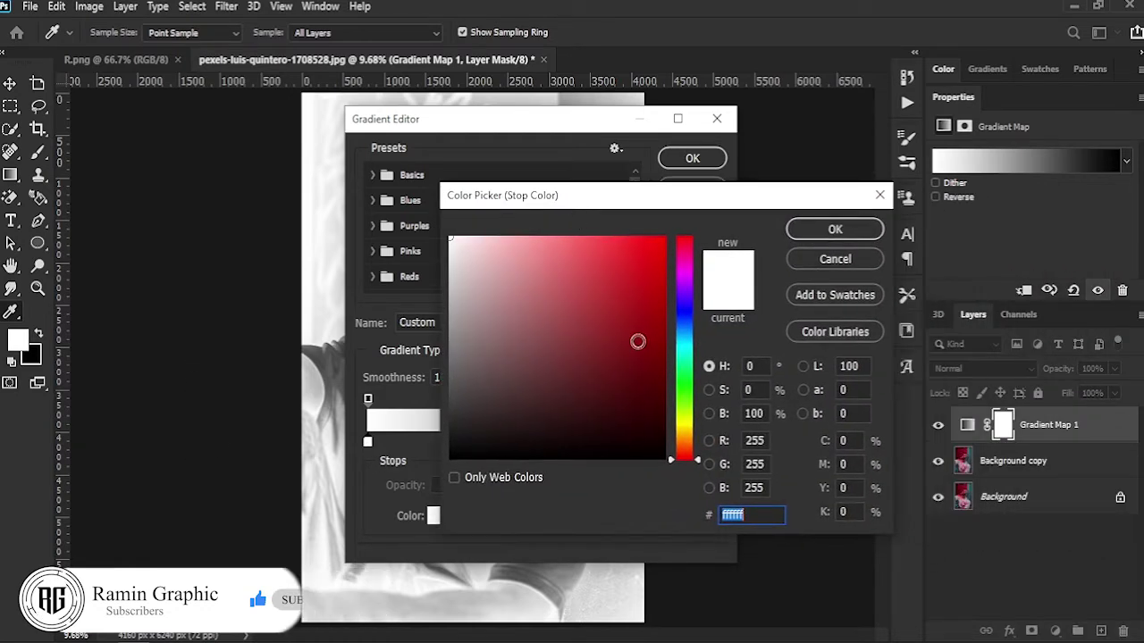
drag(616, 334, 719, 460)
click(833, 230)
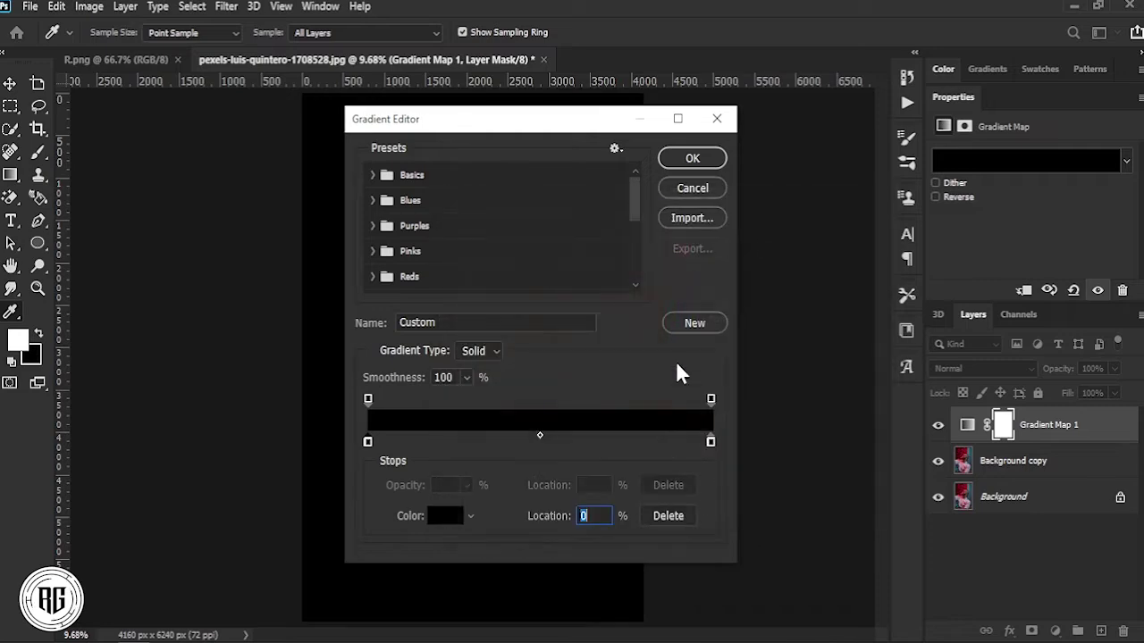
double_click(710, 441)
drag(646, 421, 449, 238)
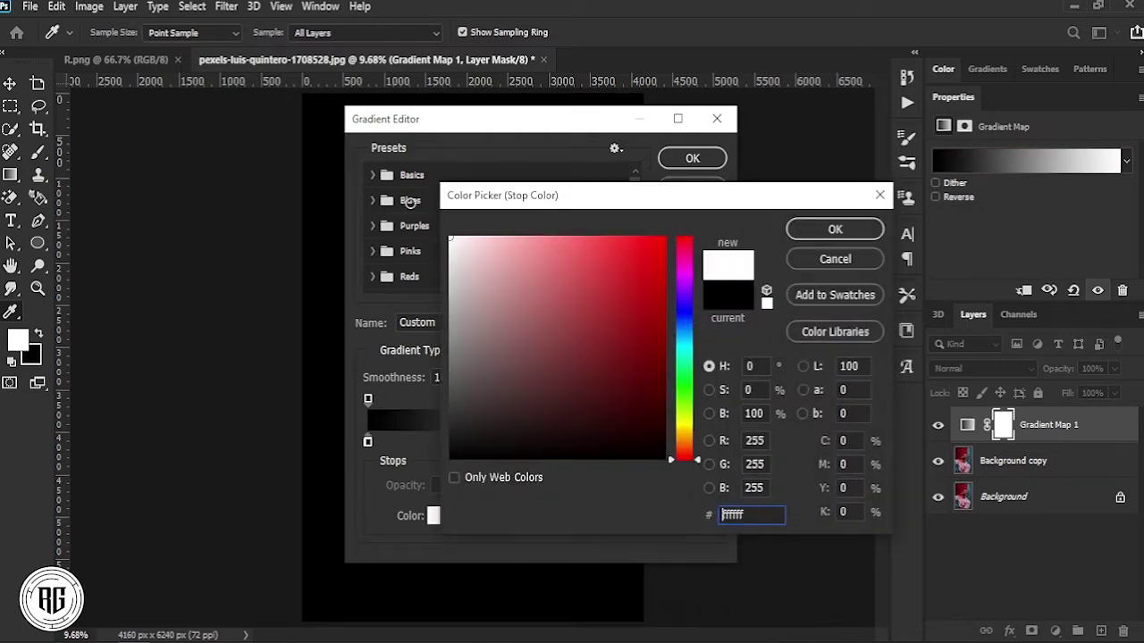
click(809, 230)
click(688, 163)
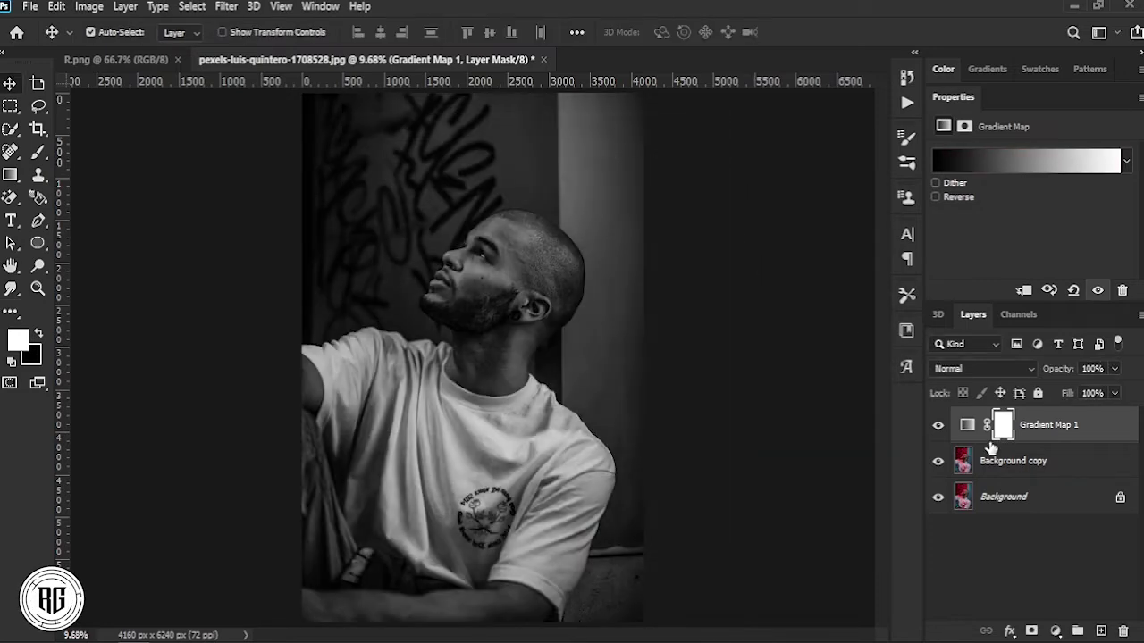
Add a Levels adjustment layer with input levels 22, 1.00 and 209
click(1056, 631)
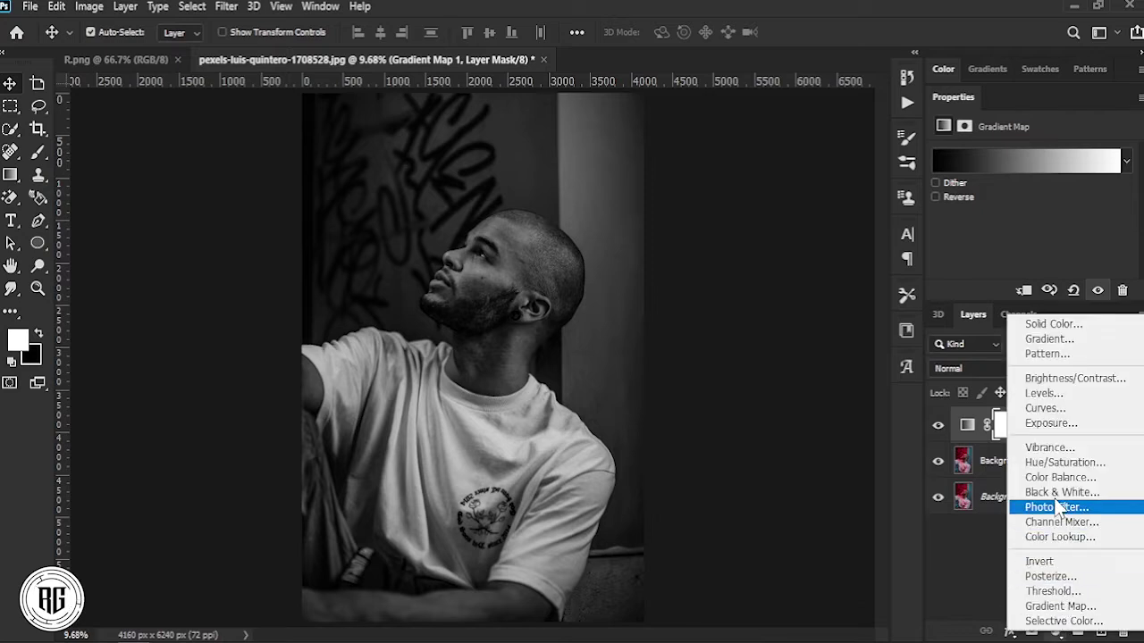
click(1083, 396)
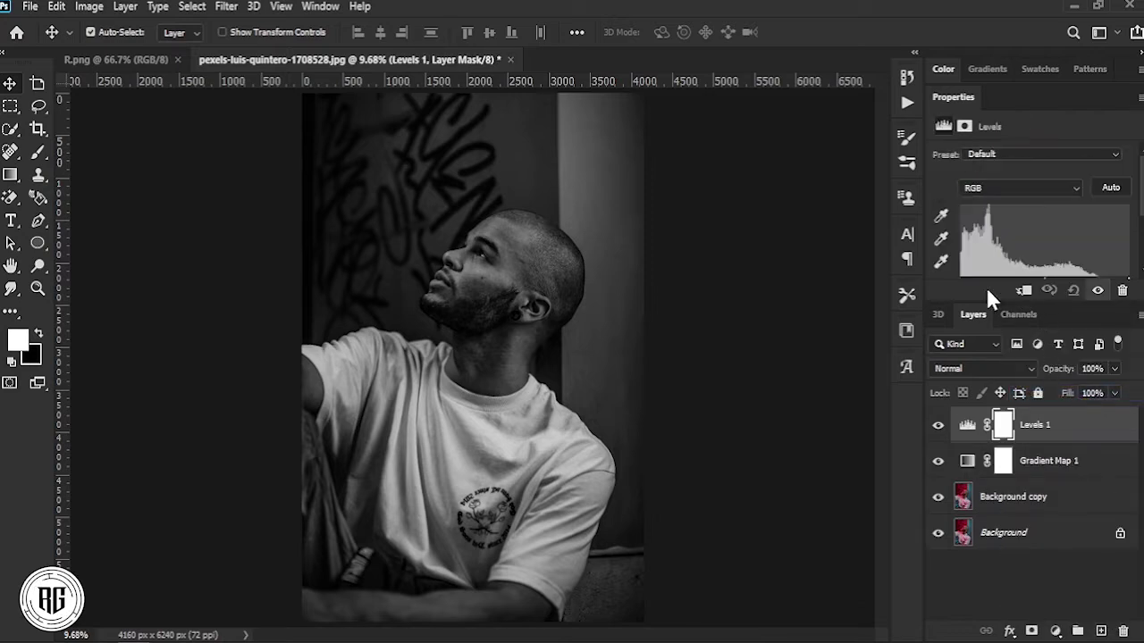
drag(1141, 183, 1140, 211)
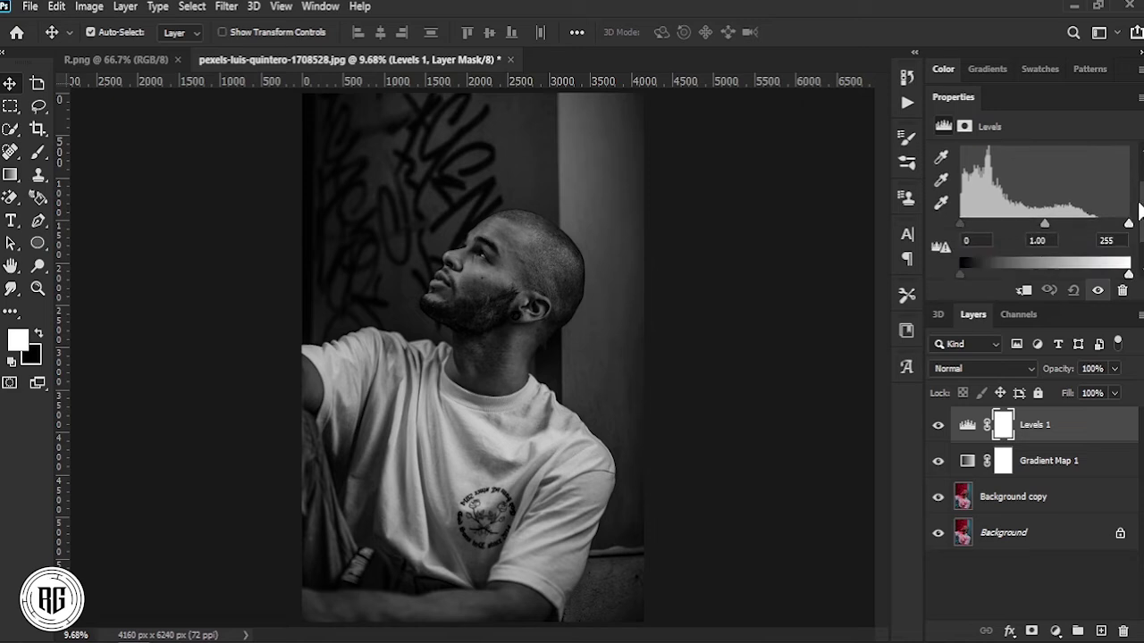
drag(960, 224, 971, 224)
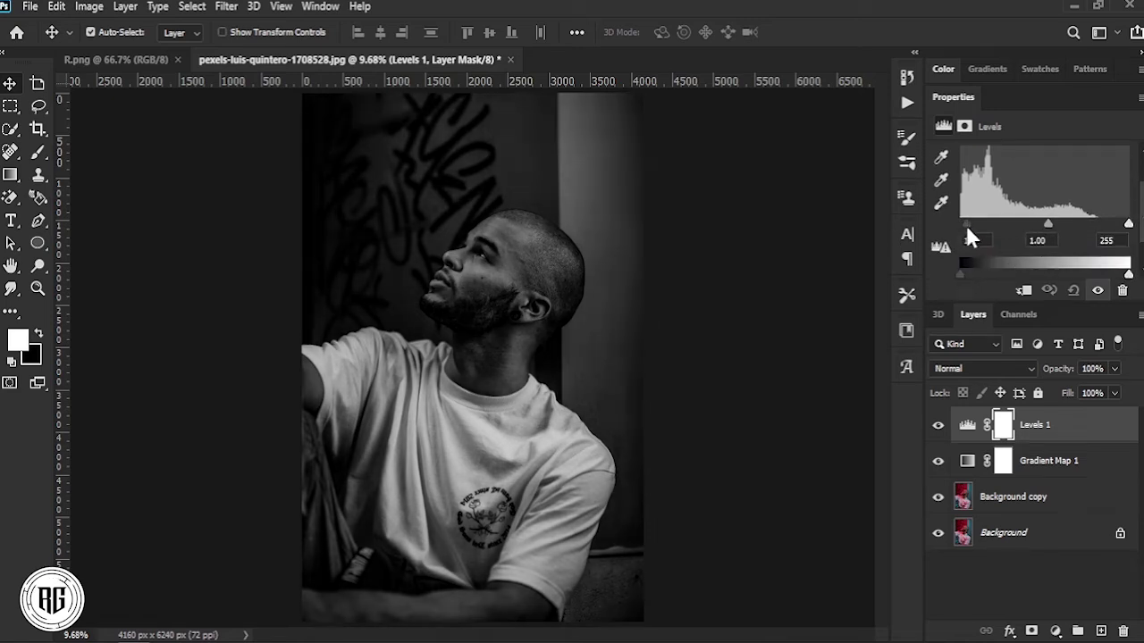
drag(1124, 225, 1101, 222)
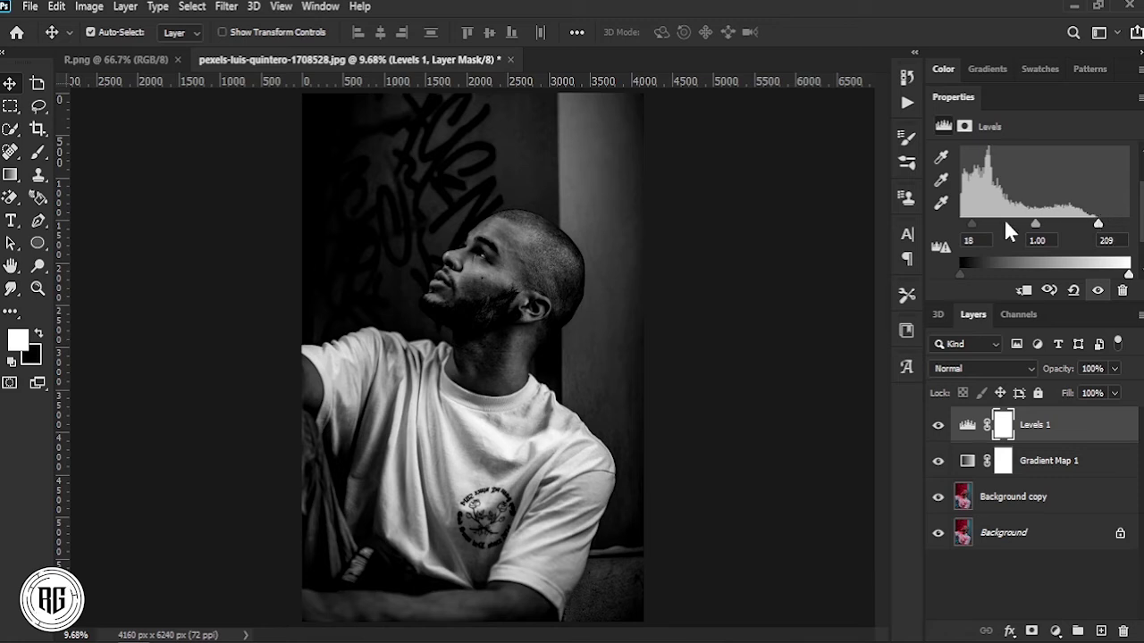
drag(971, 223, 975, 225)
click(1046, 587)
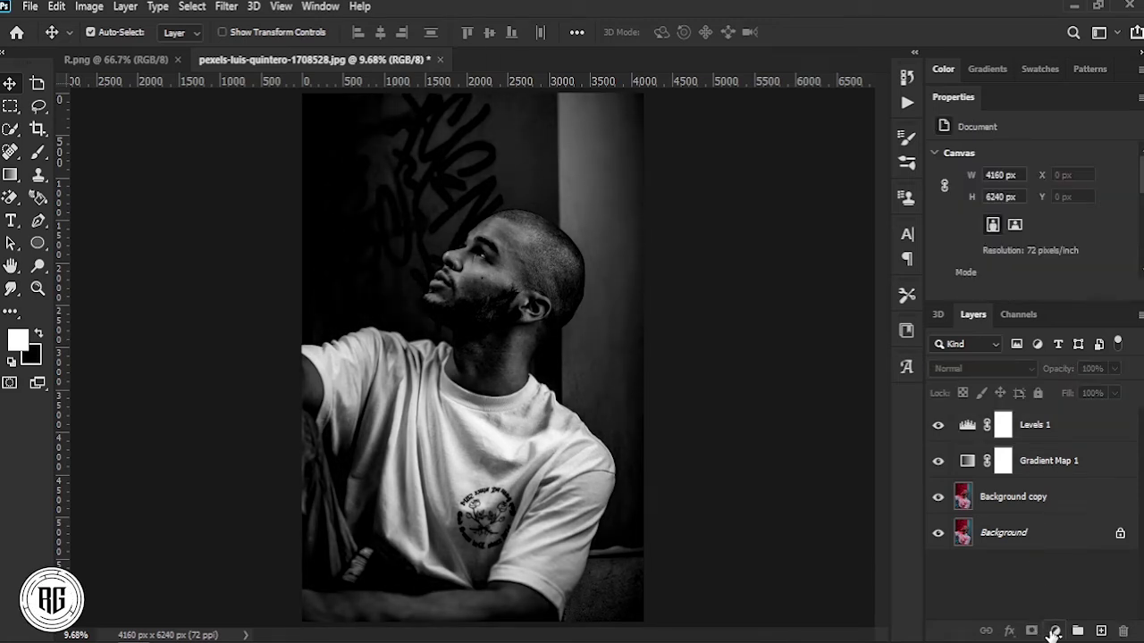
Add a Brightness/Contrast adjustment layer set to brightness -38 and contrast 24
click(1054, 633)
click(1092, 381)
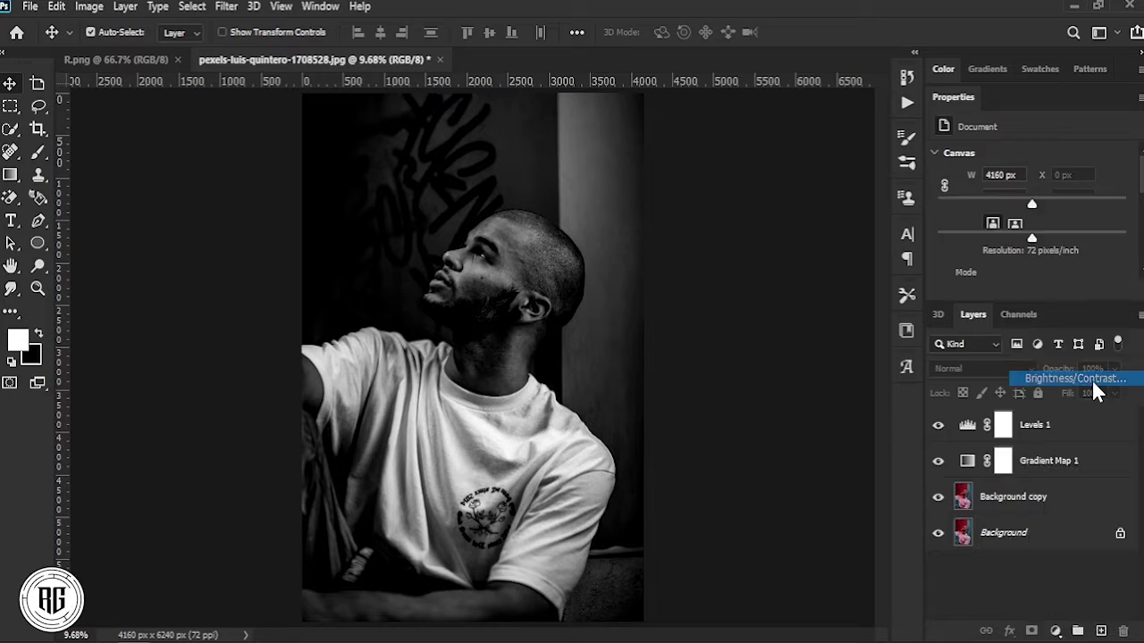
drag(1034, 201, 1006, 203)
drag(1028, 241, 1053, 245)
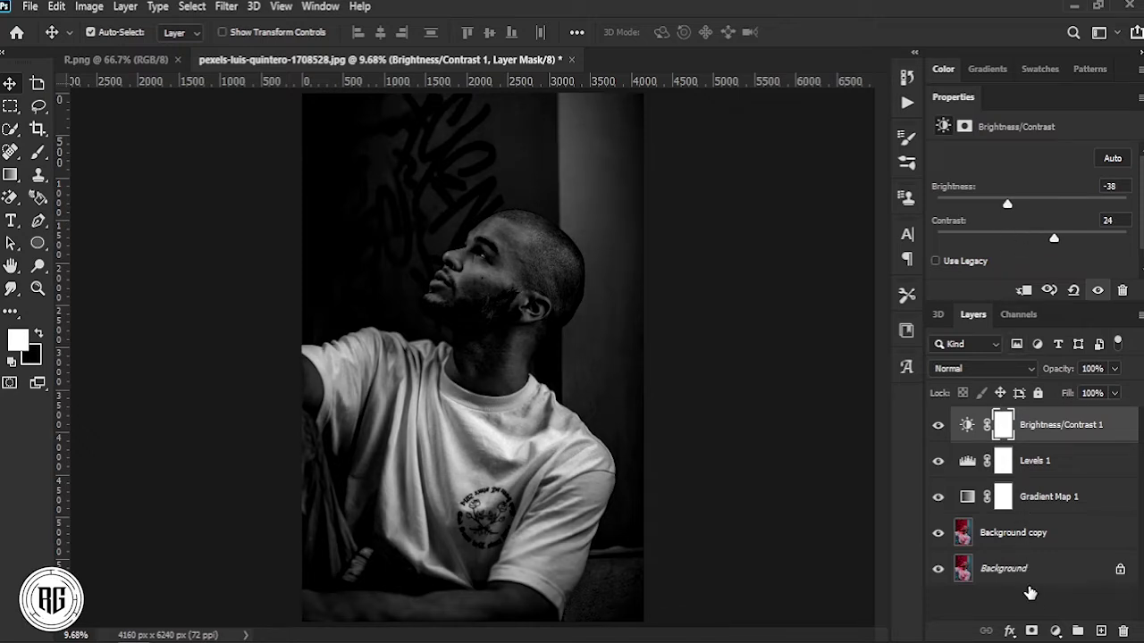
click(1025, 614)
click(1055, 631)
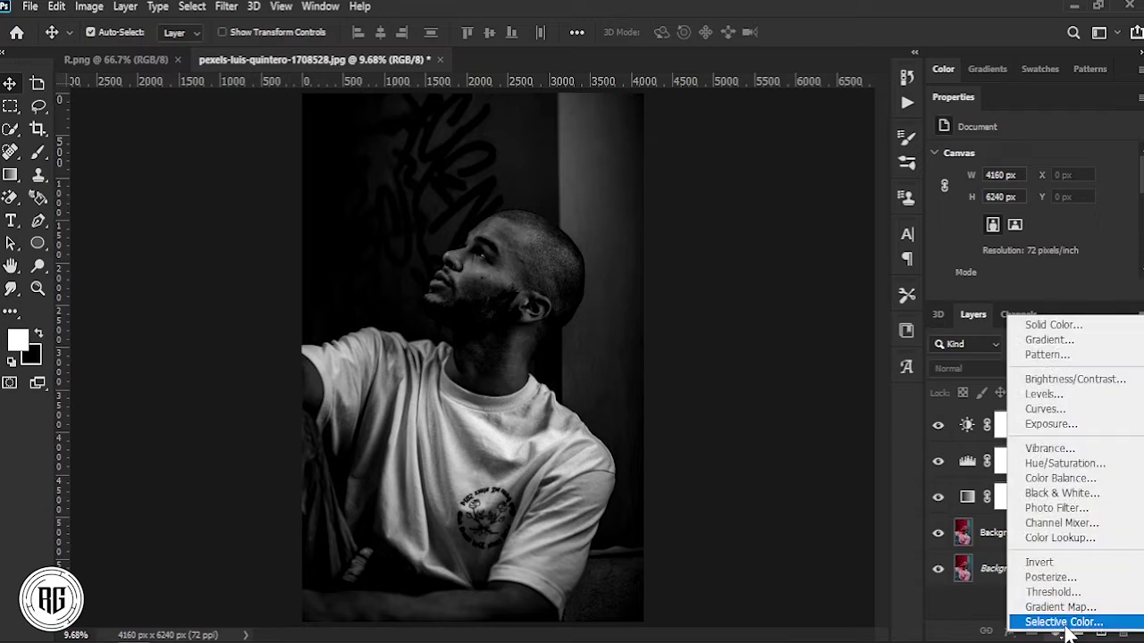
Add a solid black (000000) Color Fill 1 layer and target its mask
click(1106, 327)
drag(660, 327, 700, 505)
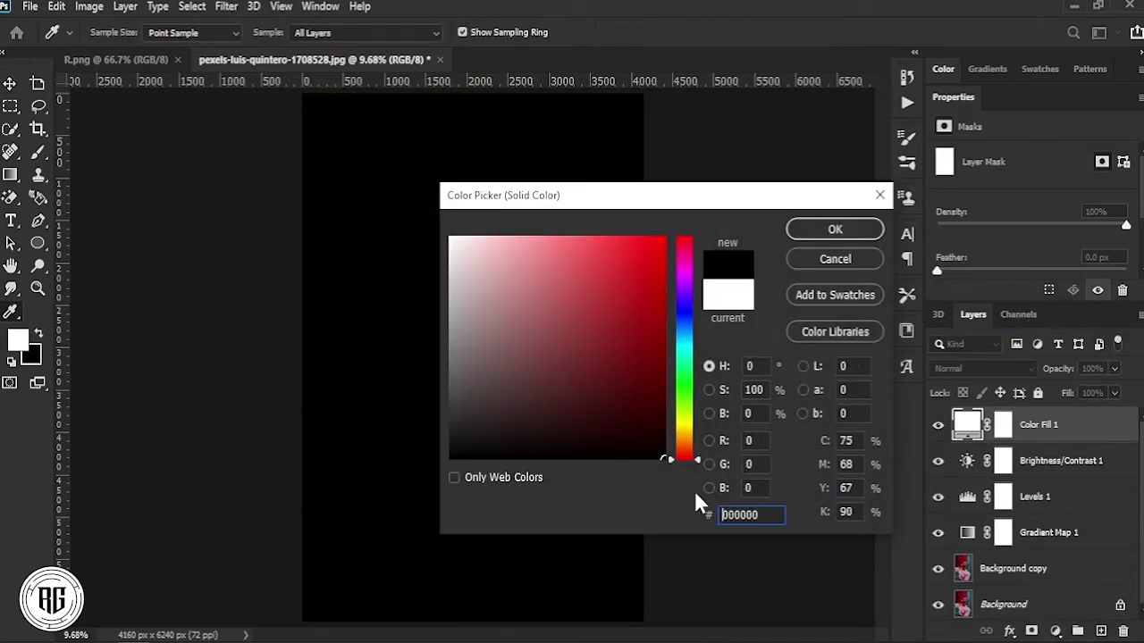
click(827, 232)
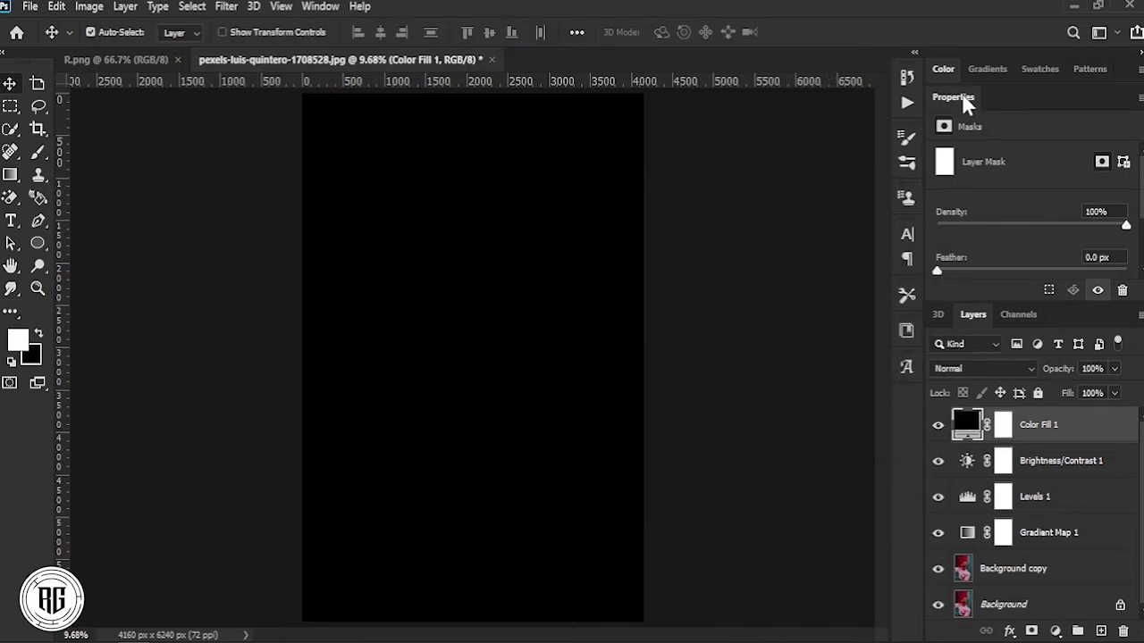
double_click(963, 98)
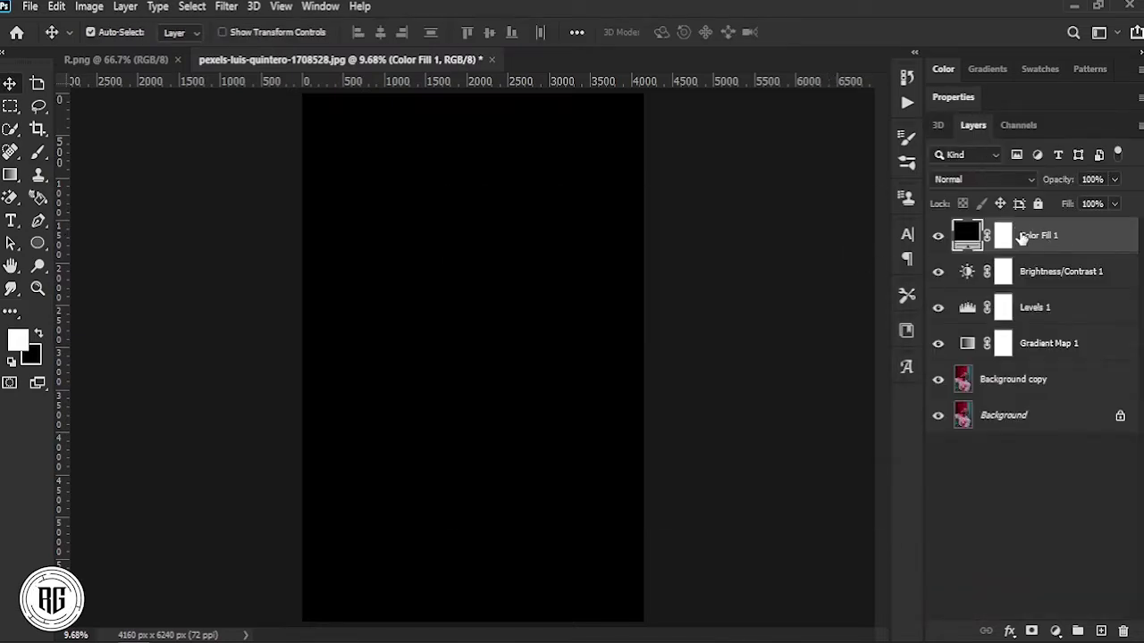
click(1002, 236)
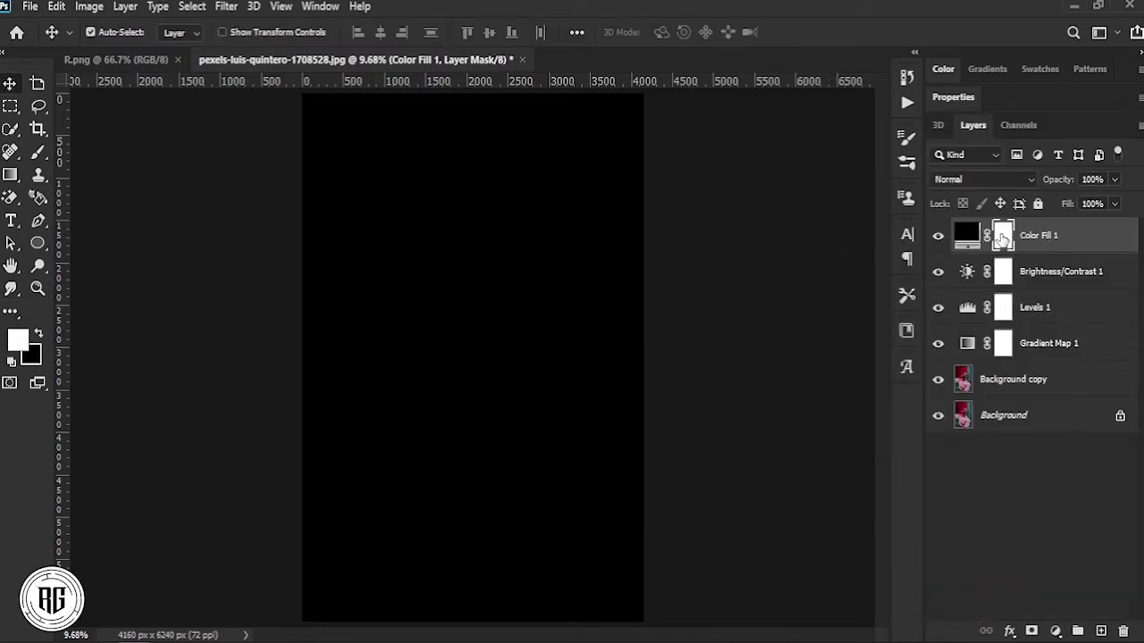
Invert the Color Fill 1 mask and paint it to black out the background around the face
click(38, 154)
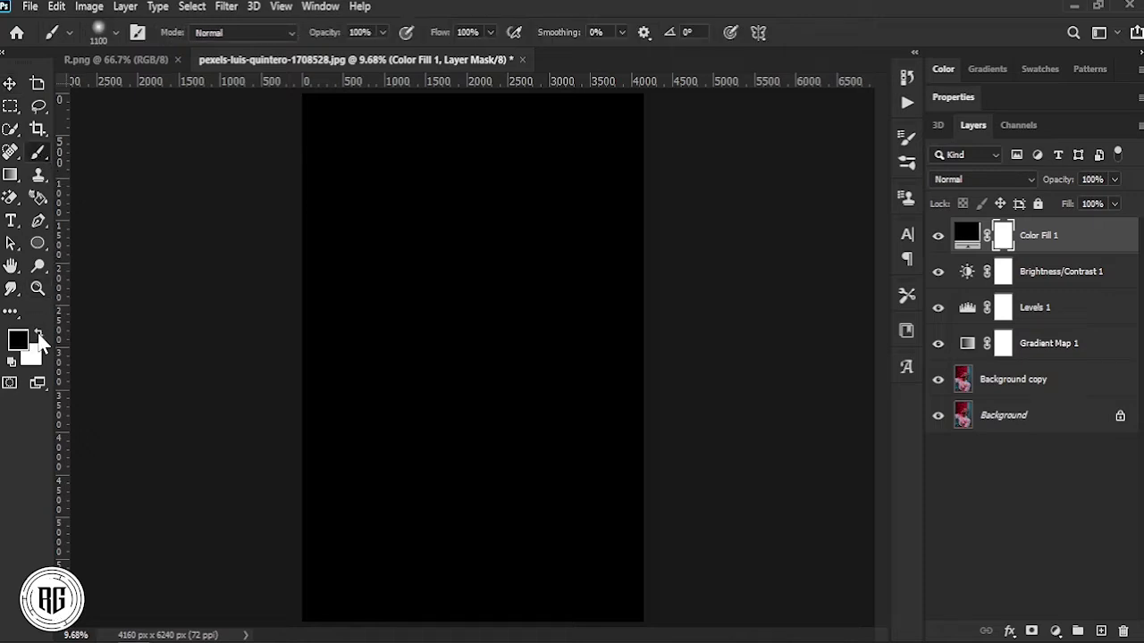
key(ctrl+i)
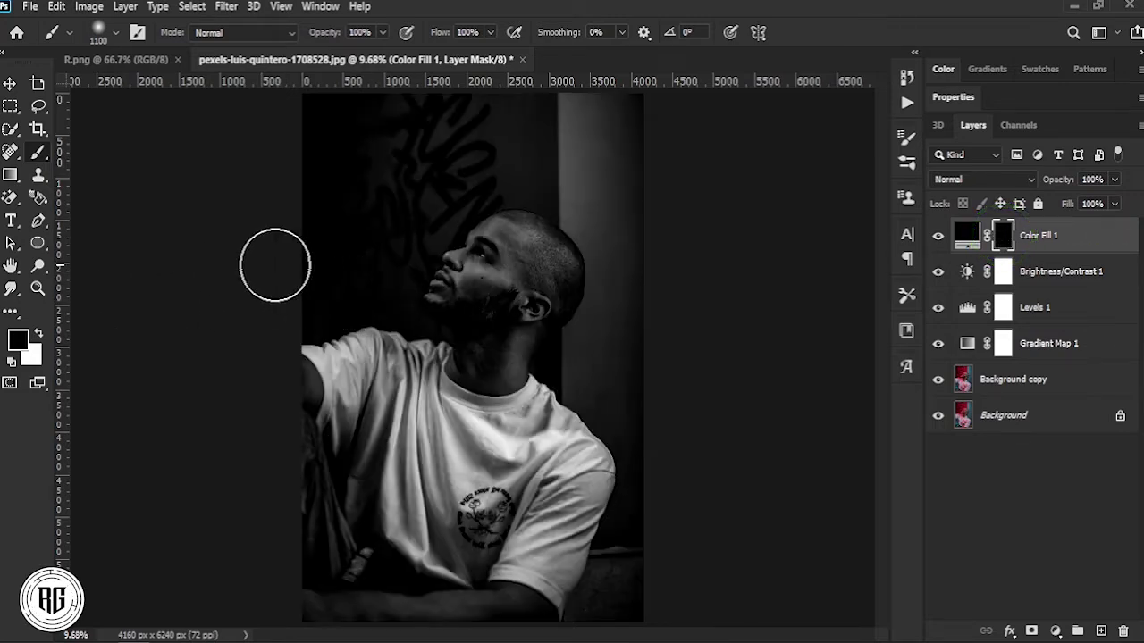
mouse_move(311, 256)
mouse_down()
mouse_move(329, 174)
mouse_move(675, 188)
mouse_move(403, 174)
mouse_move(480, 159)
mouse_move(385, 245)
mouse_move(678, 279)
mouse_move(513, 166)
mouse_move(628, 256)
mouse_move(620, 304)
mouse_move(583, 357)
mouse_move(603, 360)
mouse_move(671, 470)
mouse_move(617, 612)
mouse_move(630, 604)
mouse_move(304, 615)
mouse_move(438, 618)
mouse_move(303, 516)
mouse_move(319, 342)
mouse_move(380, 360)
mouse_move(380, 401)
mouse_move(301, 434)
mouse_move(528, 577)
mouse_move(467, 524)
mouse_move(562, 485)
mouse_move(566, 426)
mouse_move(493, 427)
mouse_move(526, 399)
mouse_move(412, 396)
mouse_move(439, 414)
mouse_move(421, 358)
mouse_move(431, 372)
mouse_move(480, 379)
mouse_up()
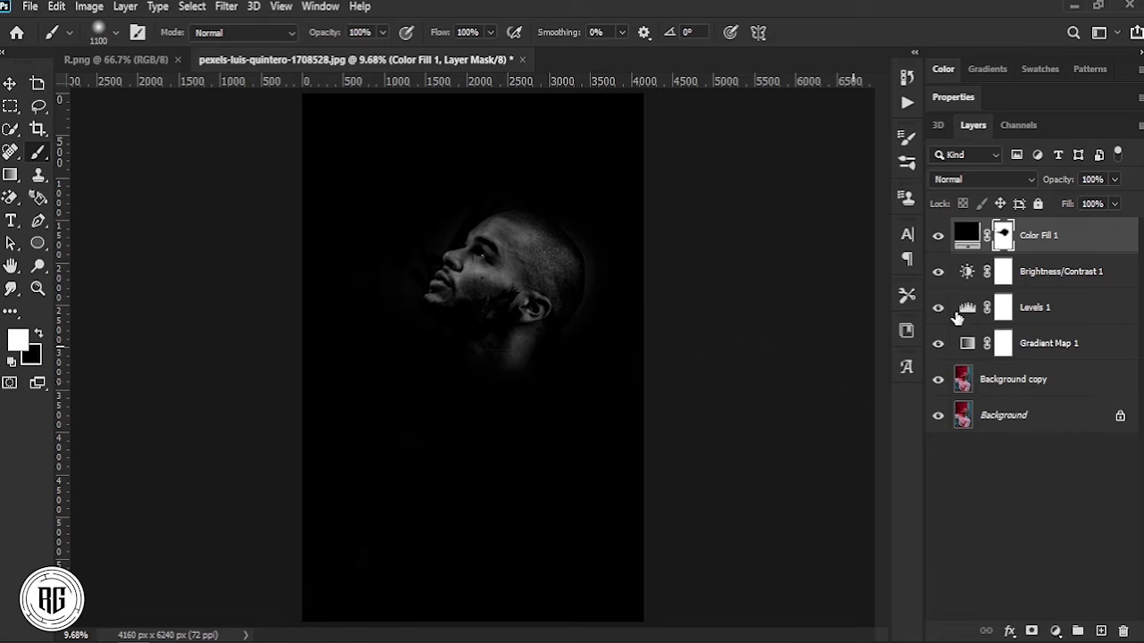
Set Color Fill 1 opacity to 92% and zoom in on the portrait
click(1114, 180)
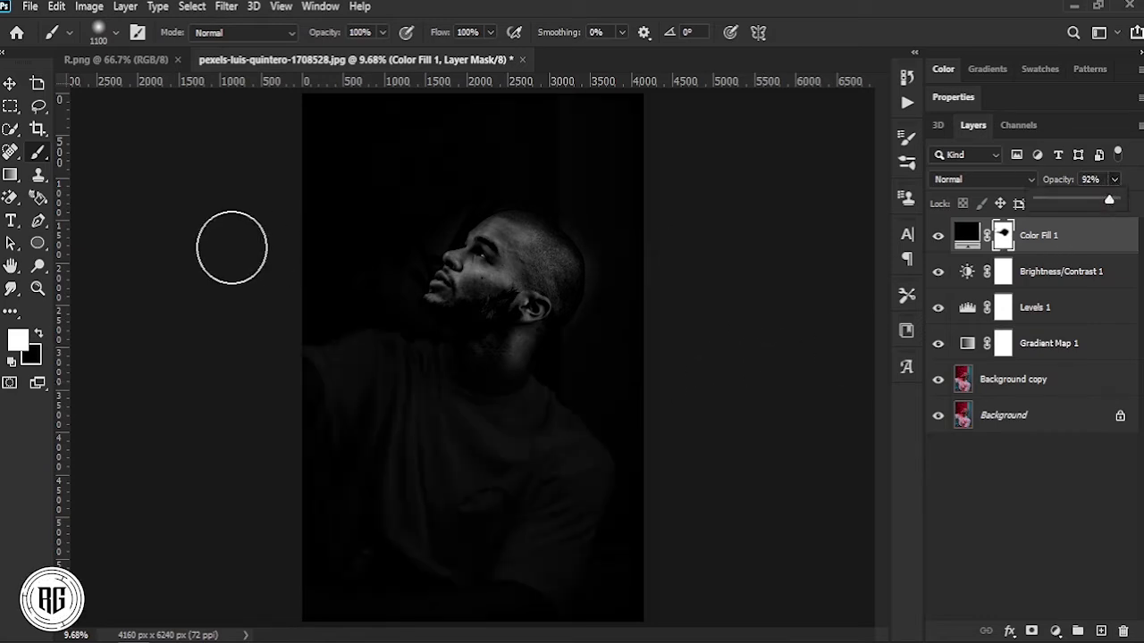
click(37, 288)
drag(410, 345, 434, 365)
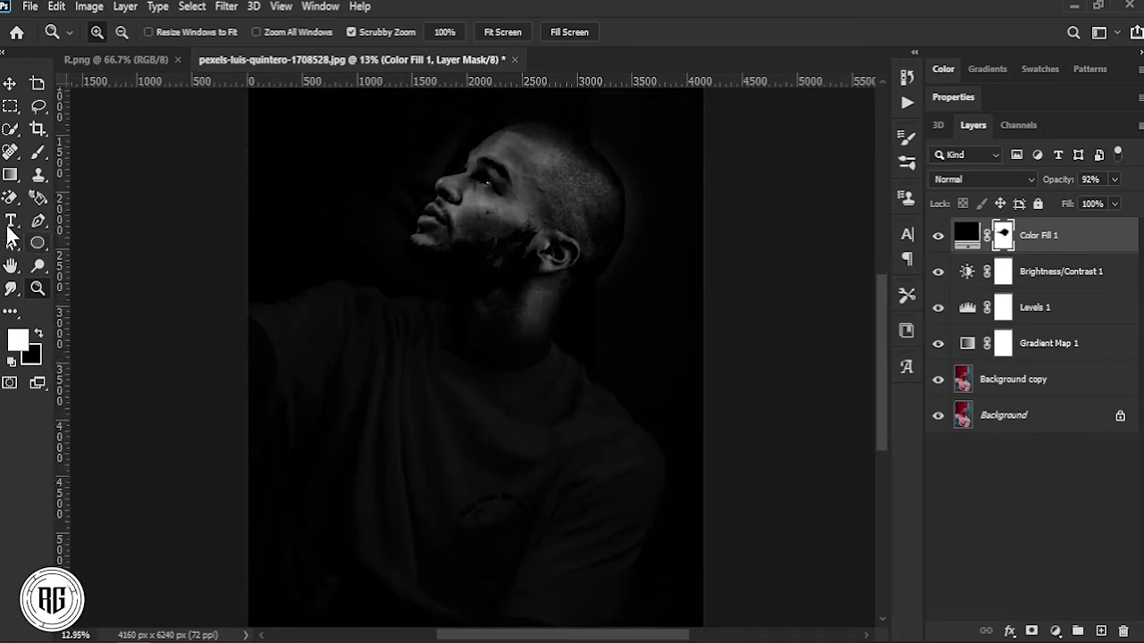
click(40, 156)
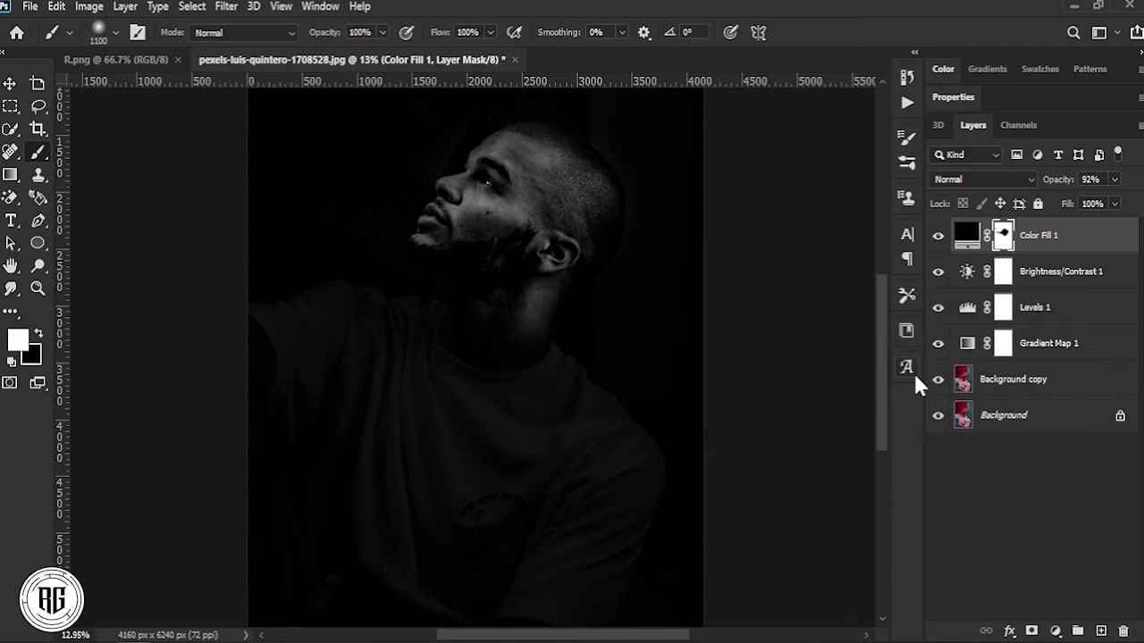
Paint black on the Gradient Map 1 mask to reveal red on the lips, cheek and forehead
click(1005, 344)
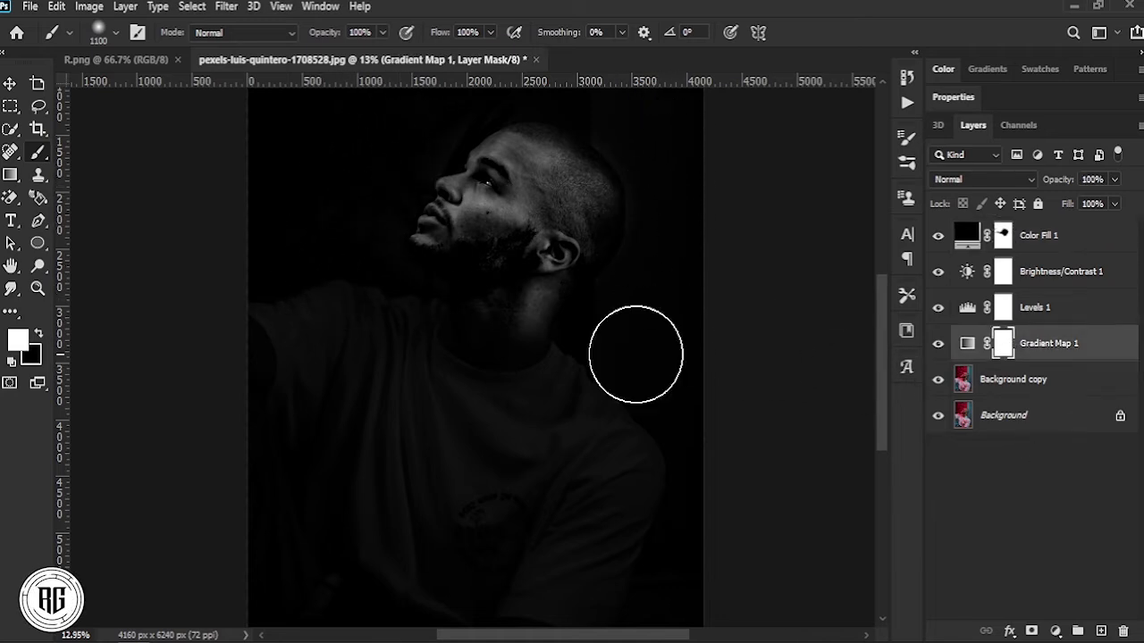
click(36, 288)
mouse_move(492, 237)
mouse_down()
mouse_move(595, 217)
mouse_move(434, 297)
mouse_up()
click(38, 153)
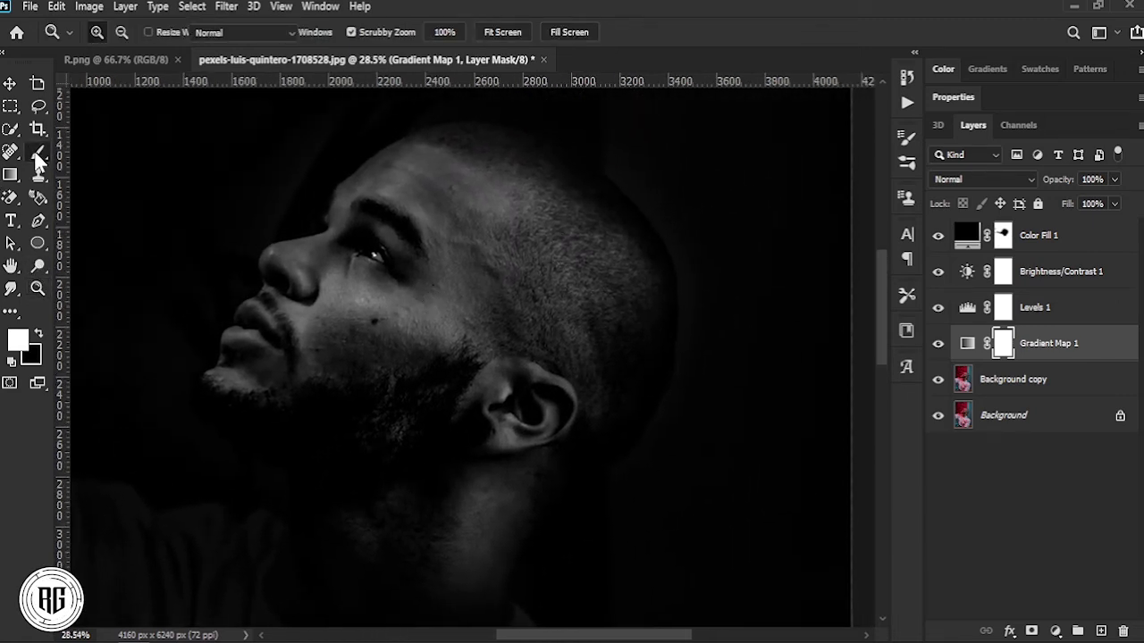
key(bracketleft)
key(bracketleft)
key(bracketleft)
key(bracketleft)
key(bracketleft)
key(bracketleft)
key(bracketleft)
key(bracketleft)
key(bracketleft)
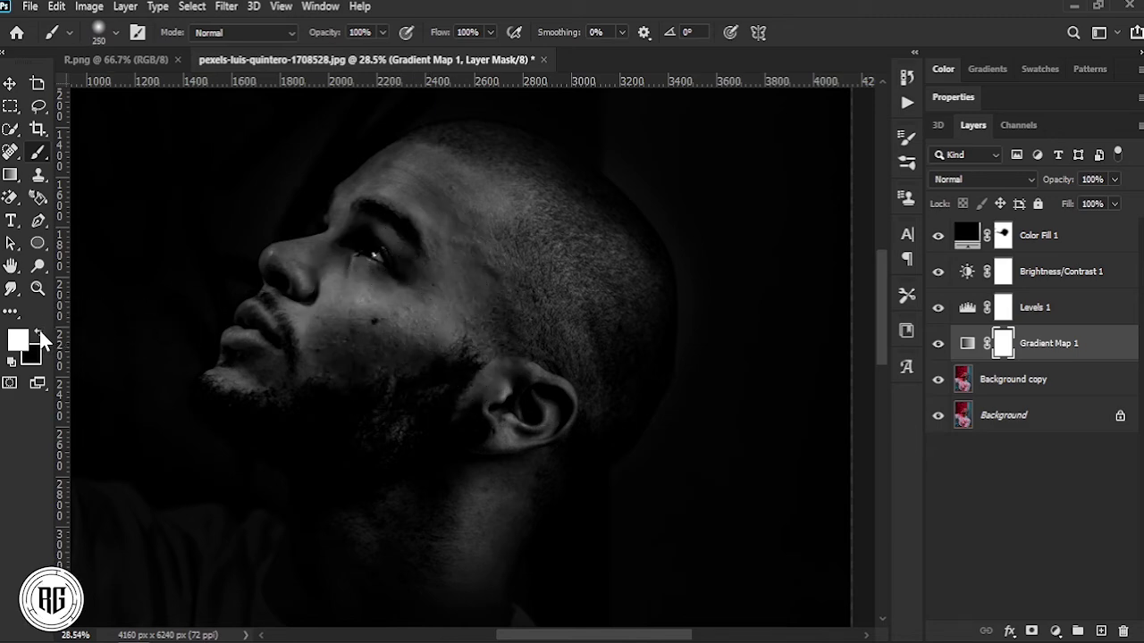
click(39, 332)
mouse_move(419, 325)
mouse_down()
mouse_move(286, 340)
mouse_move(358, 340)
mouse_move(234, 367)
mouse_move(244, 375)
mouse_move(276, 319)
mouse_move(252, 324)
mouse_move(304, 293)
mouse_move(295, 265)
mouse_move(428, 268)
mouse_up()
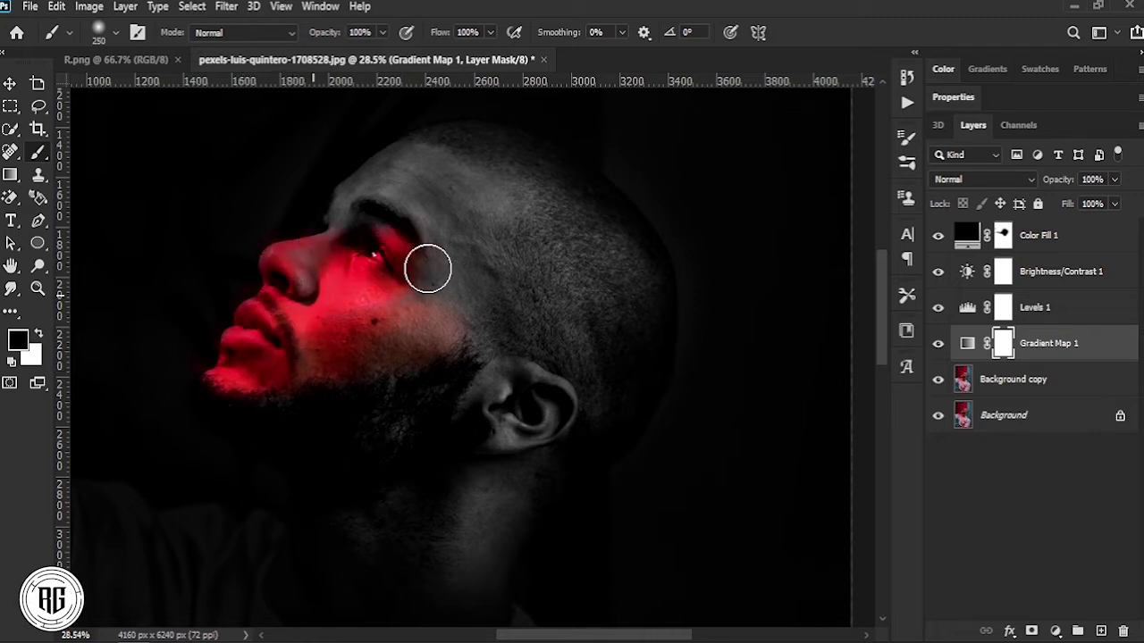
mouse_move(395, 319)
mouse_down()
mouse_move(488, 245)
mouse_move(462, 224)
mouse_move(462, 188)
mouse_move(411, 171)
mouse_move(340, 212)
mouse_move(316, 266)
mouse_move(355, 243)
mouse_move(286, 260)
mouse_move(421, 263)
mouse_up()
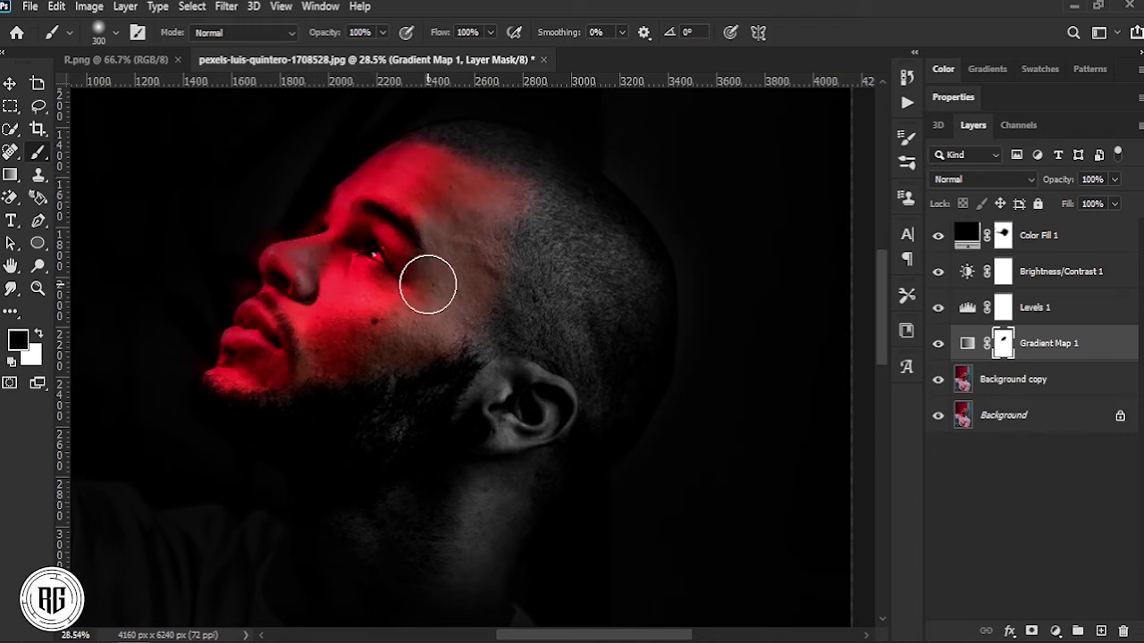
key(bracketright)
key(bracketright)
key(bracketright)
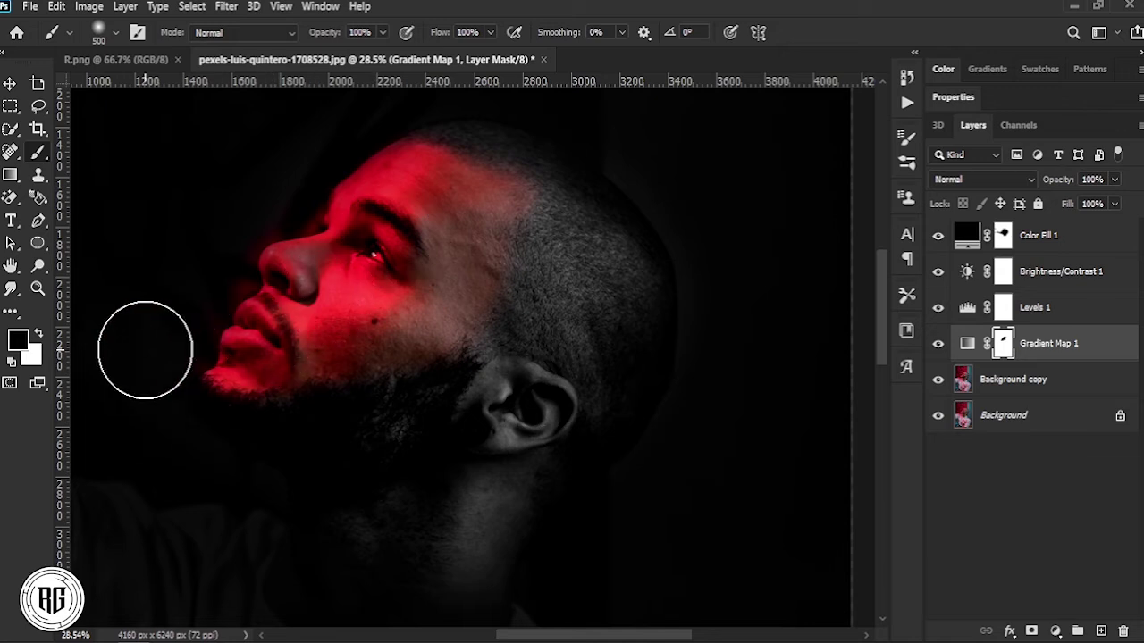
click(38, 288)
mouse_move(403, 345)
mouse_down()
mouse_move(345, 308)
mouse_move(377, 328)
mouse_up()
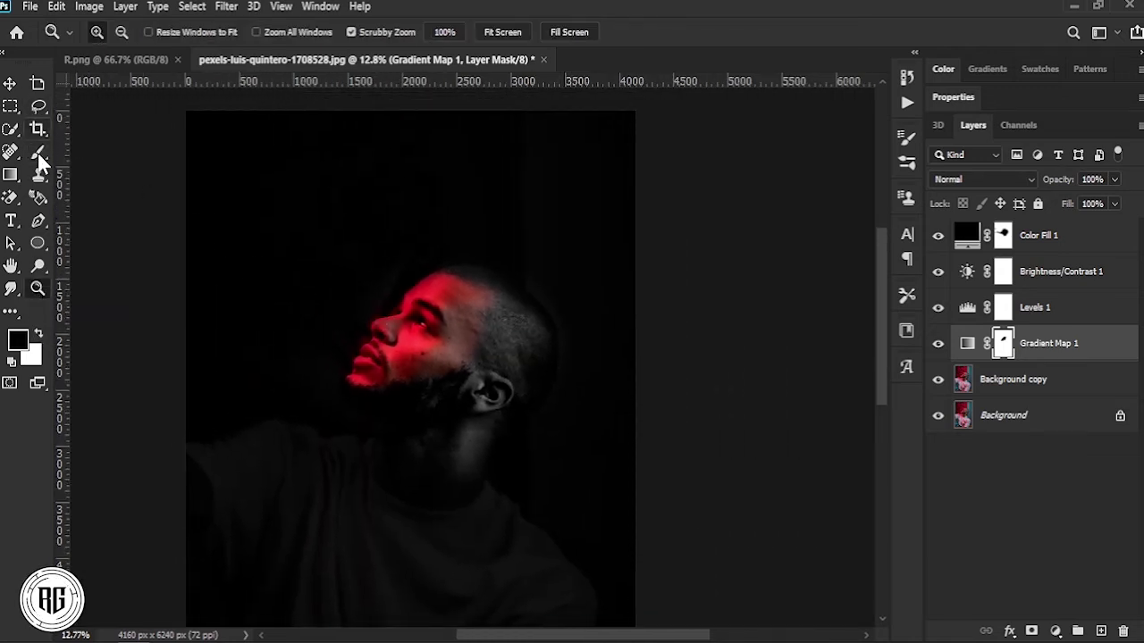
Drag the R.png light-rays image into the portrait as a new layer
click(11, 86)
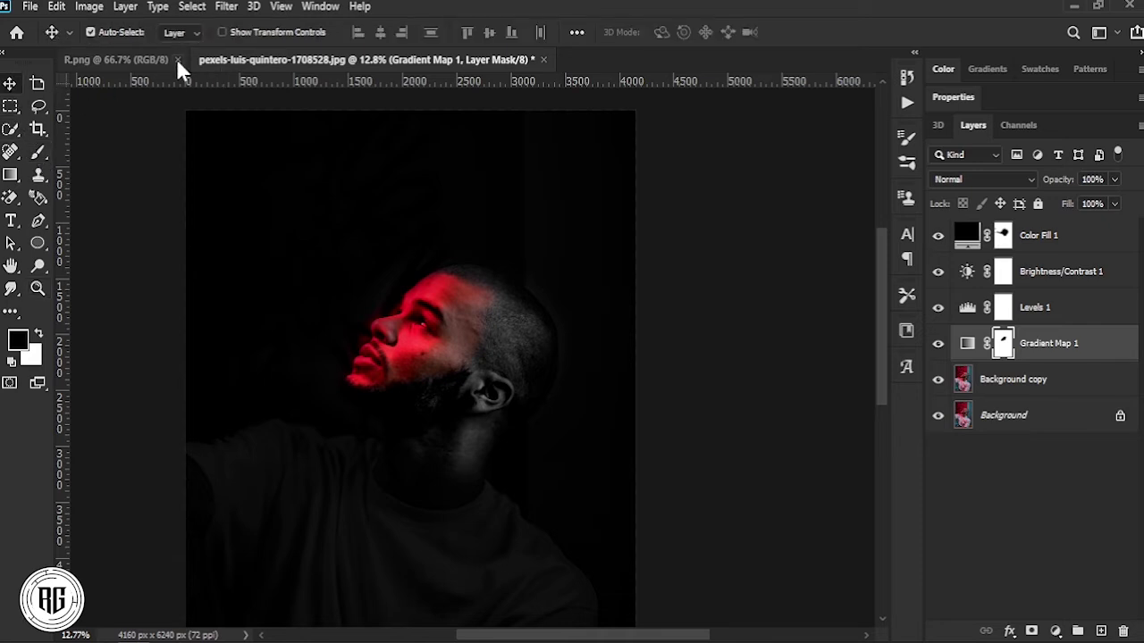
click(132, 61)
drag(451, 266, 432, 328)
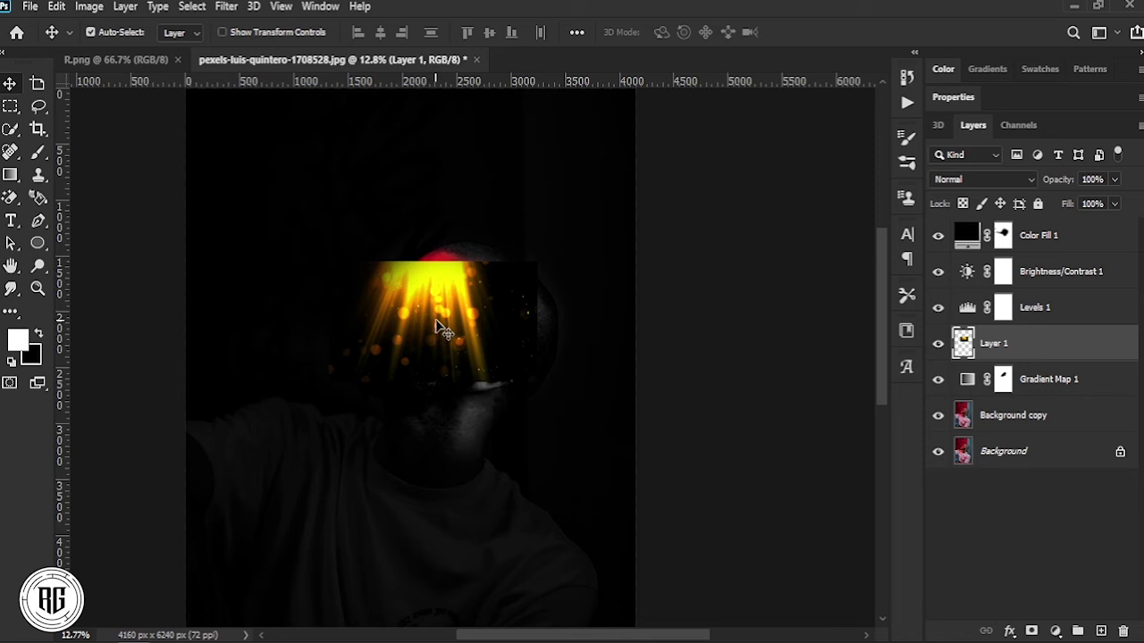
Rotate the light rays -36°, scale them to 575%, and move Layer 1 to the top
key(ctrl+t)
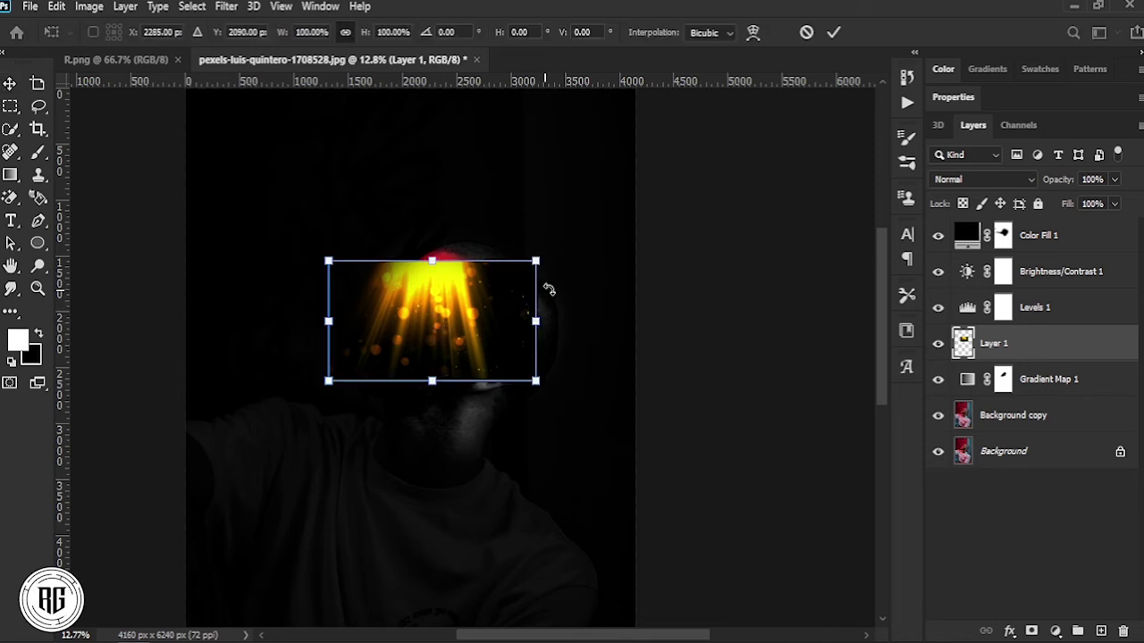
drag(559, 285, 522, 192)
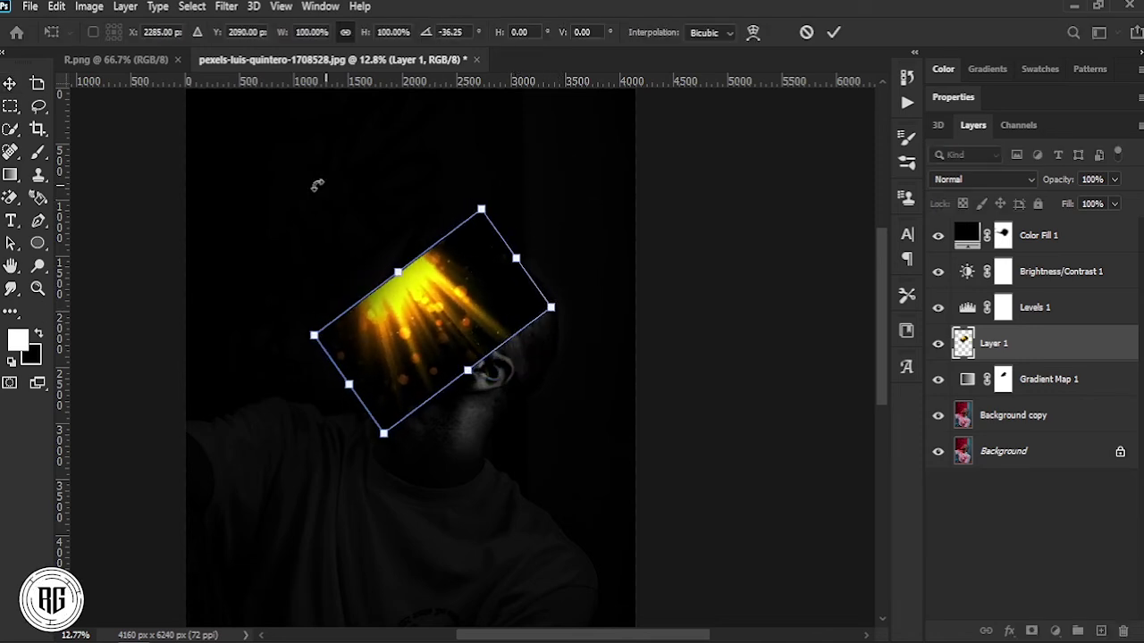
drag(265, 33, 682, 32)
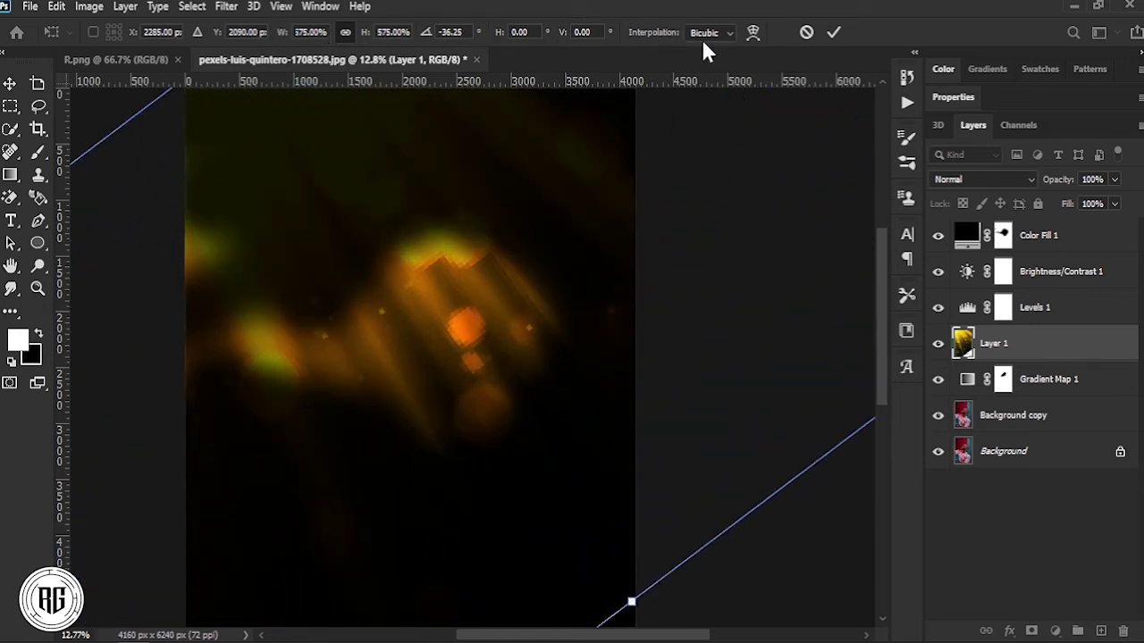
click(832, 26)
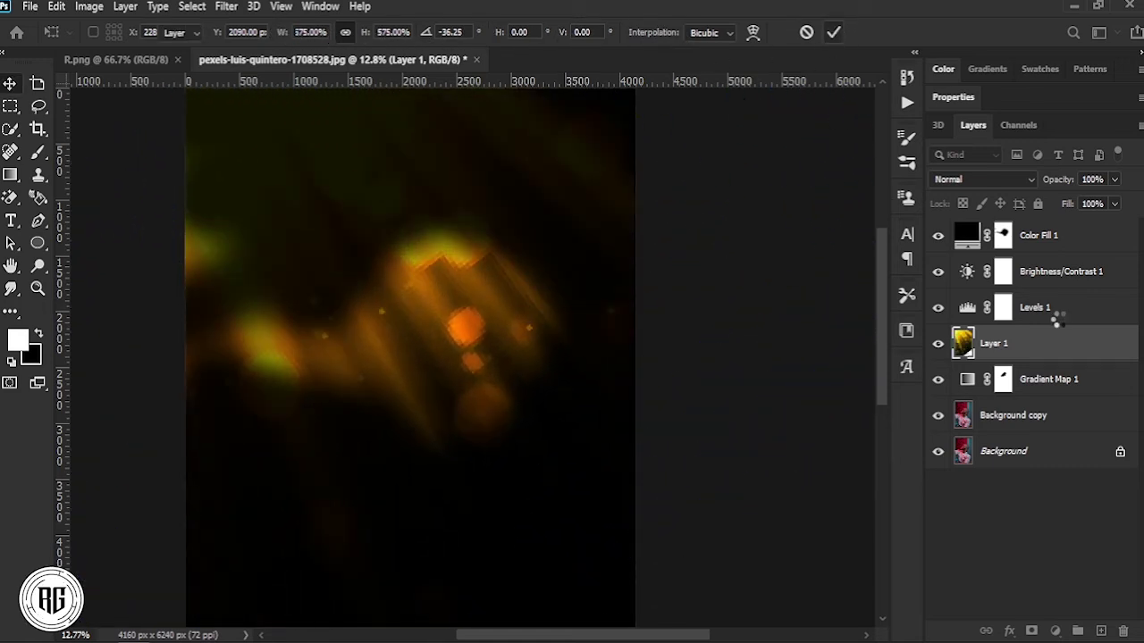
drag(1045, 346, 1044, 233)
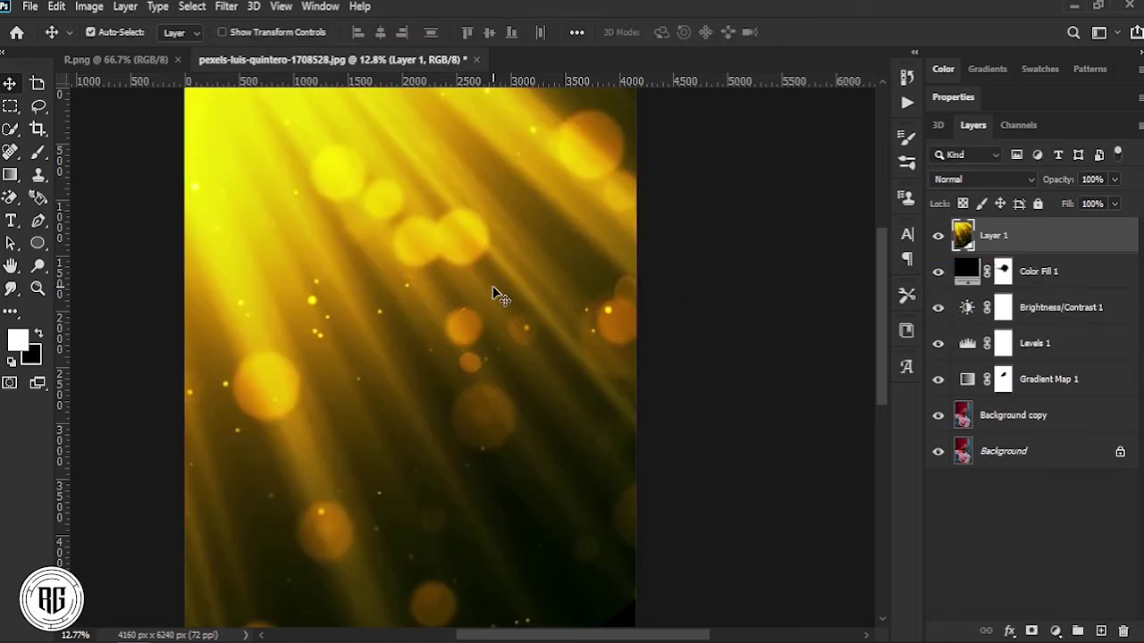
Set the light-rays Layer 1 to Hard Light blend mode at 15% opacity
double_click(11, 268)
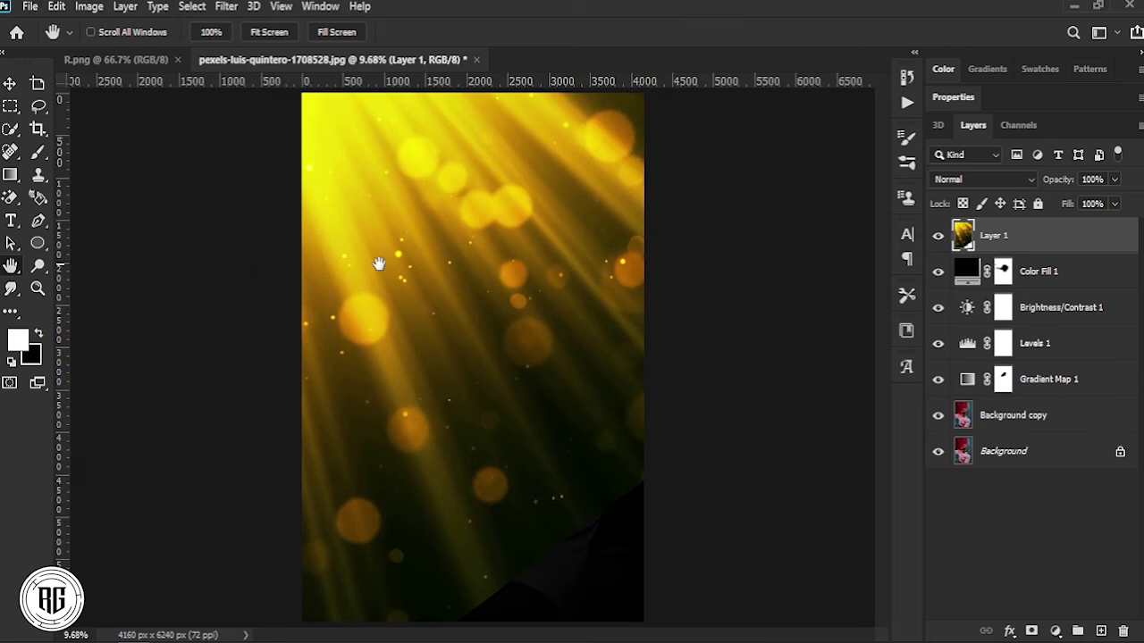
click(954, 179)
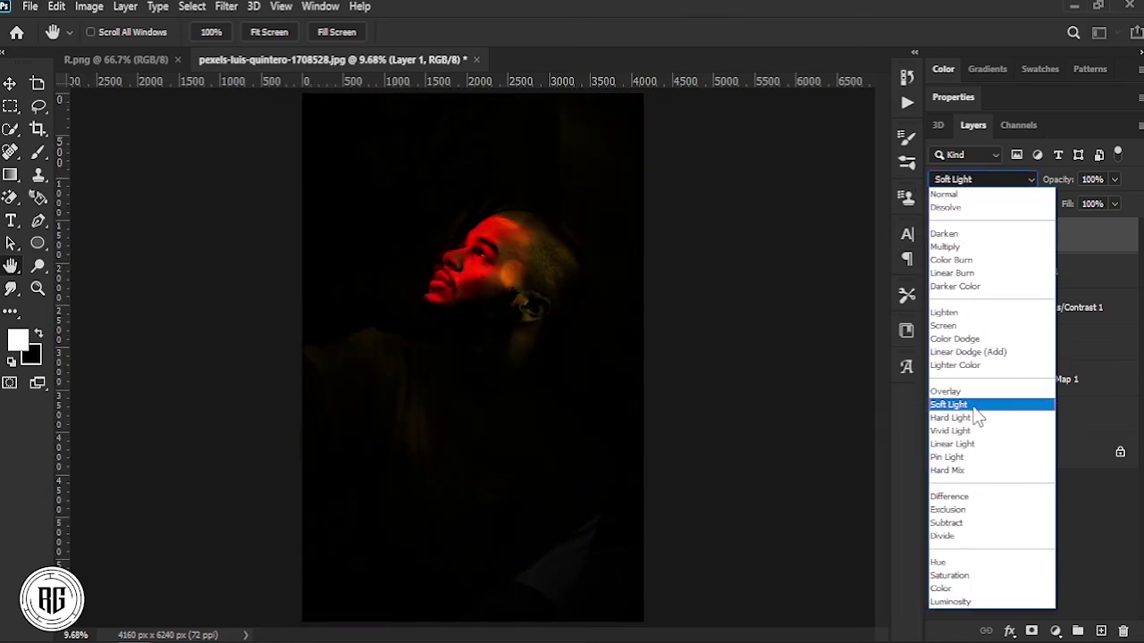
click(979, 419)
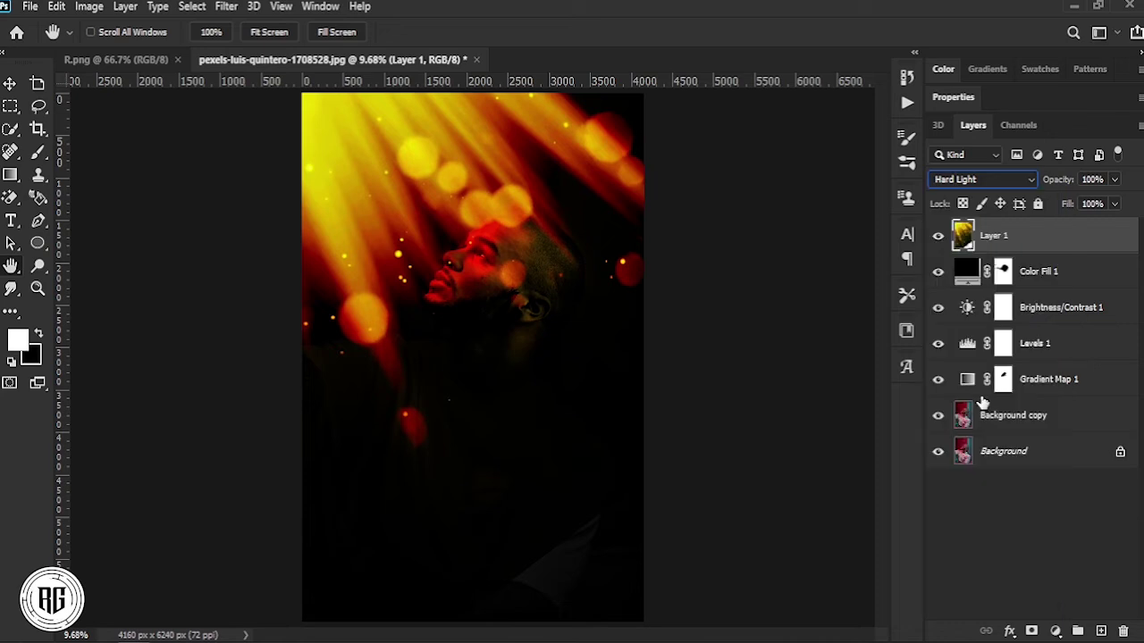
click(1115, 182)
drag(1062, 205, 1050, 206)
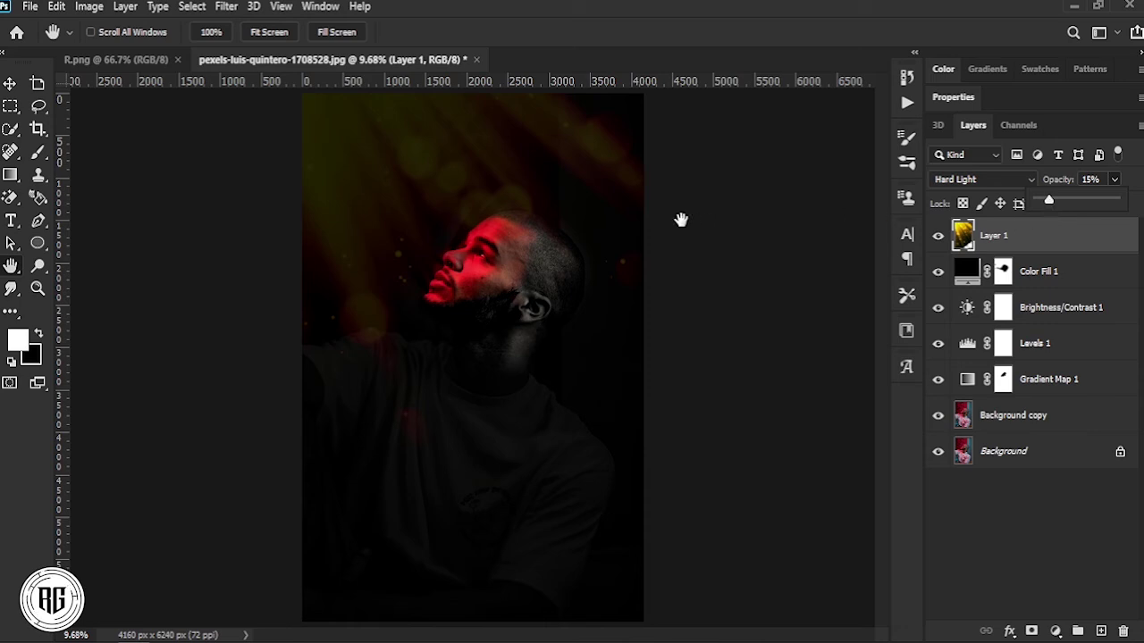
click(417, 176)
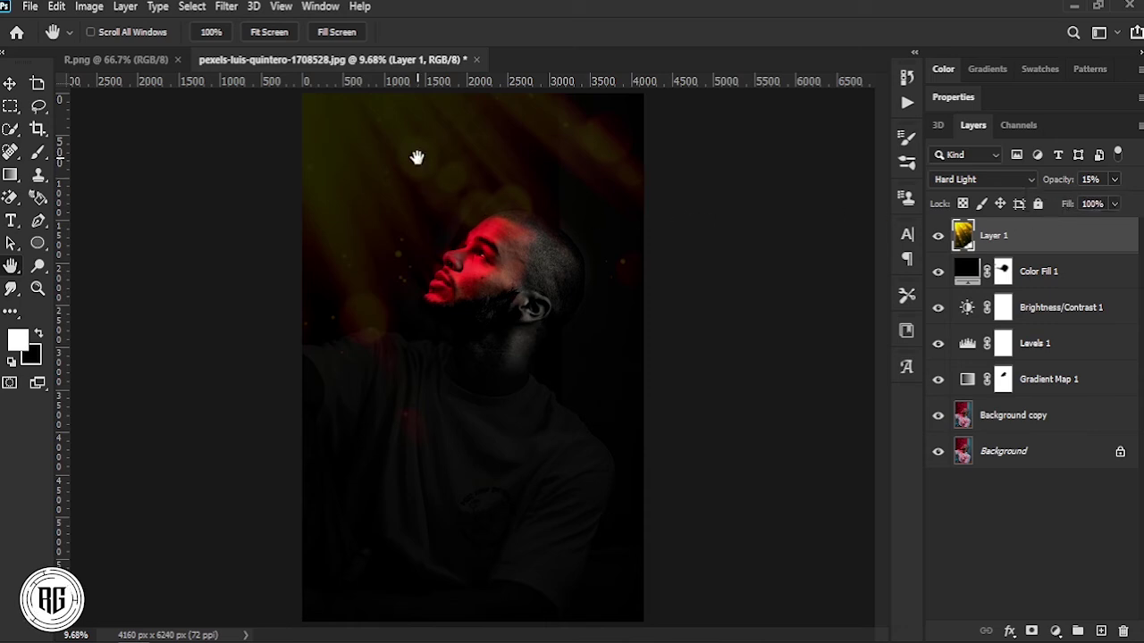
Shift the light rays left, scale them to 120%, and move them down about 155 px
click(9, 85)
drag(462, 199, 404, 198)
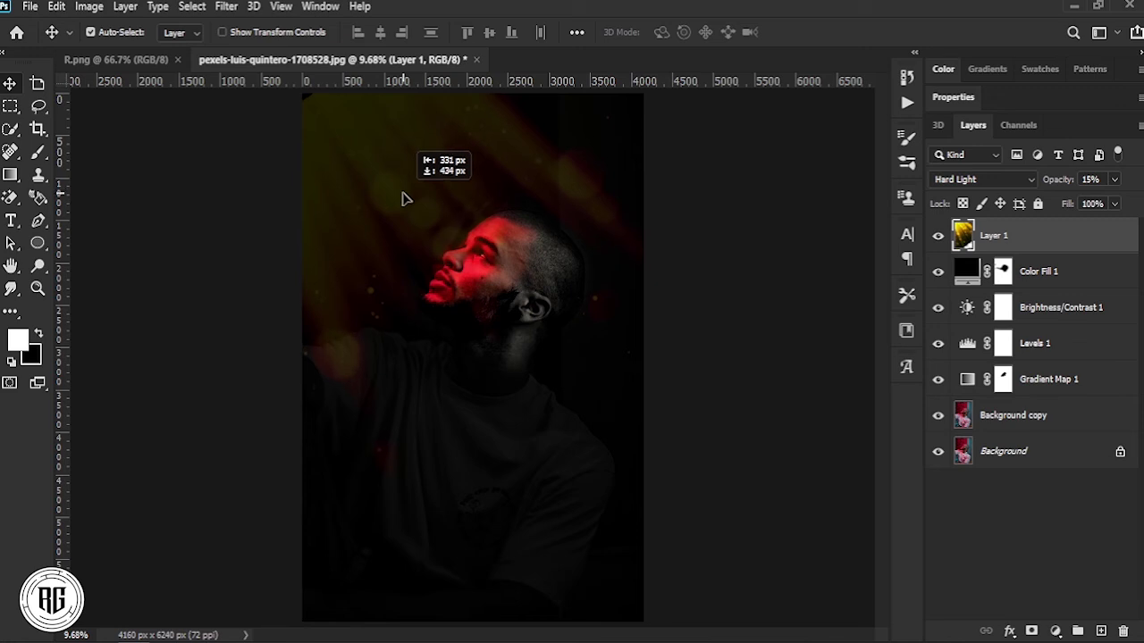
drag(404, 198, 407, 188)
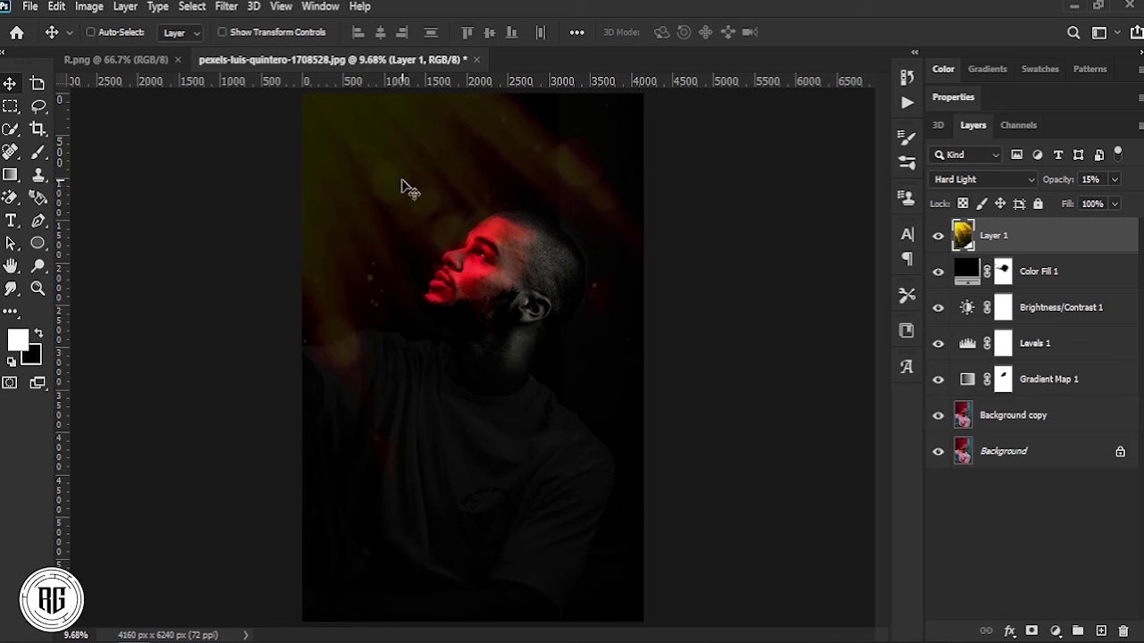
key(ctrl+t)
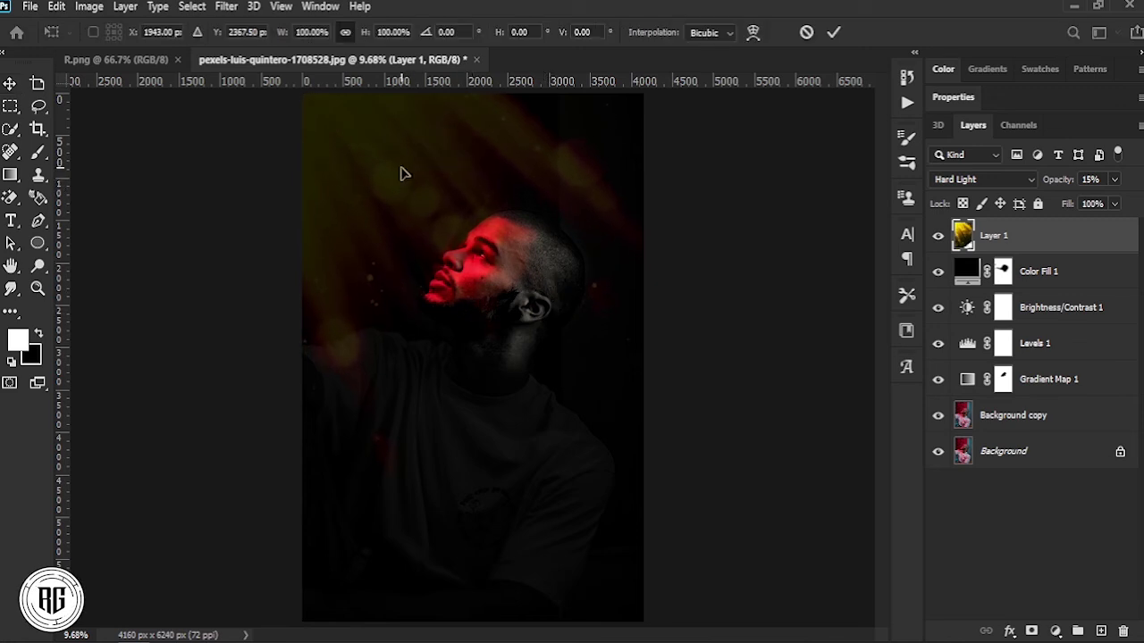
drag(284, 35, 302, 36)
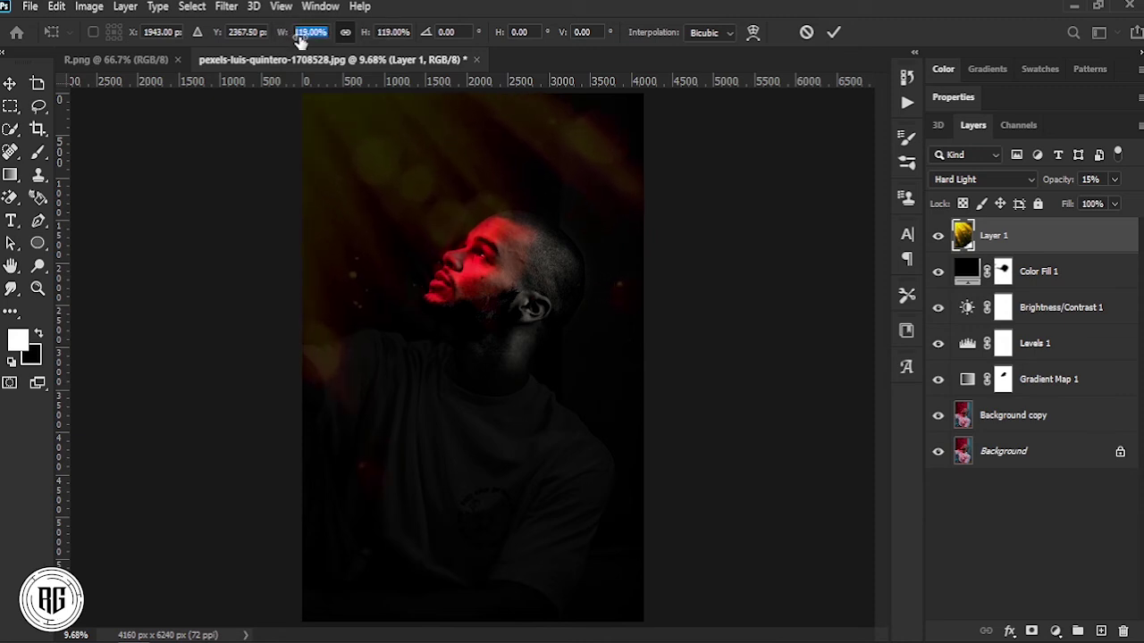
click(831, 33)
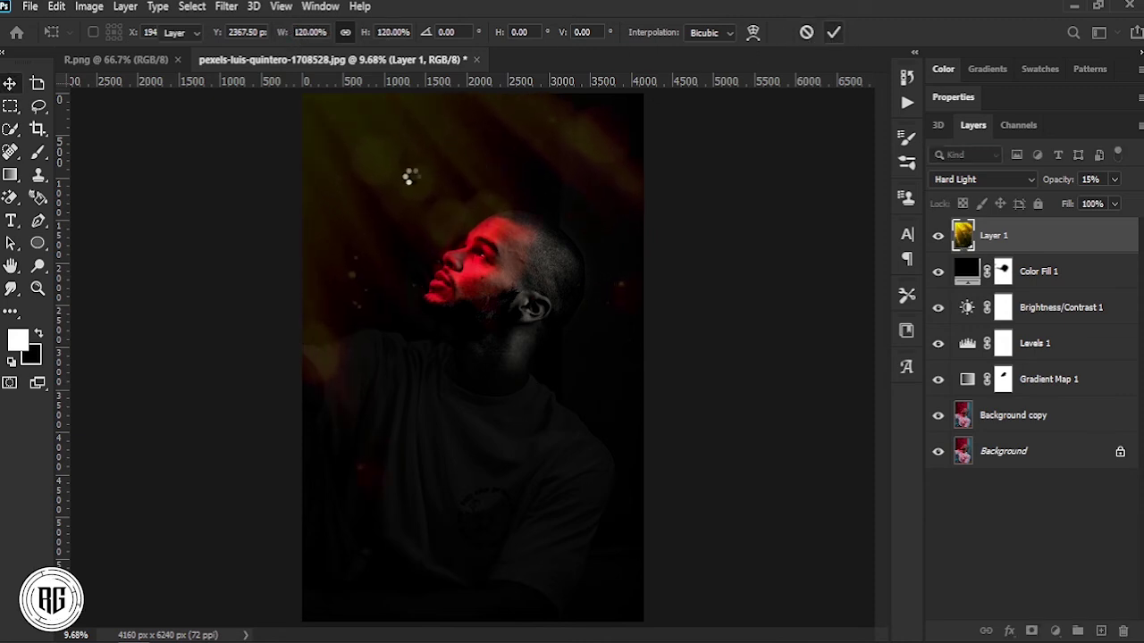
drag(409, 184, 421, 206)
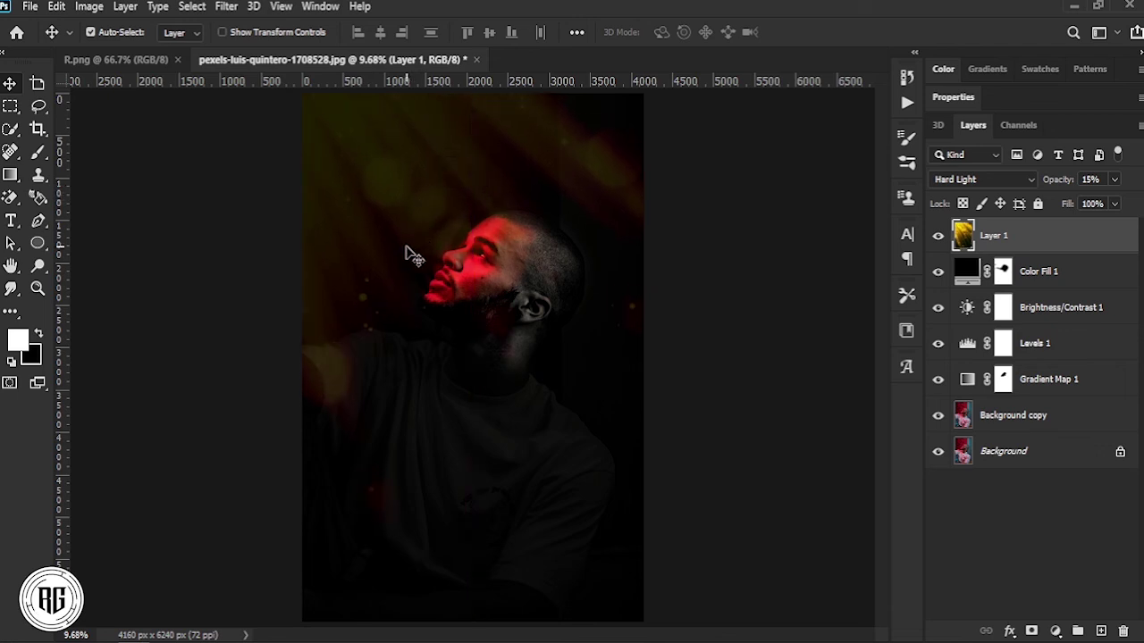